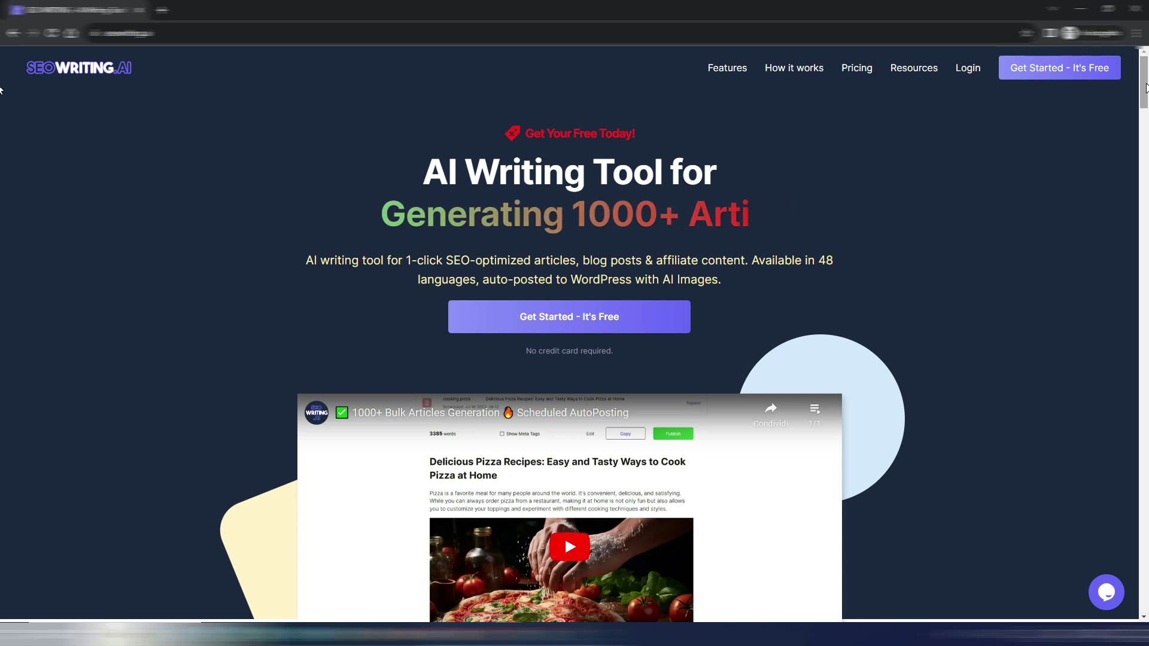
Step: Scroll through the SEOWriting.ai landing page, then jump back to its top
scroll(1, 90, "down", 6)
scroll(1, 124, "down", 13)
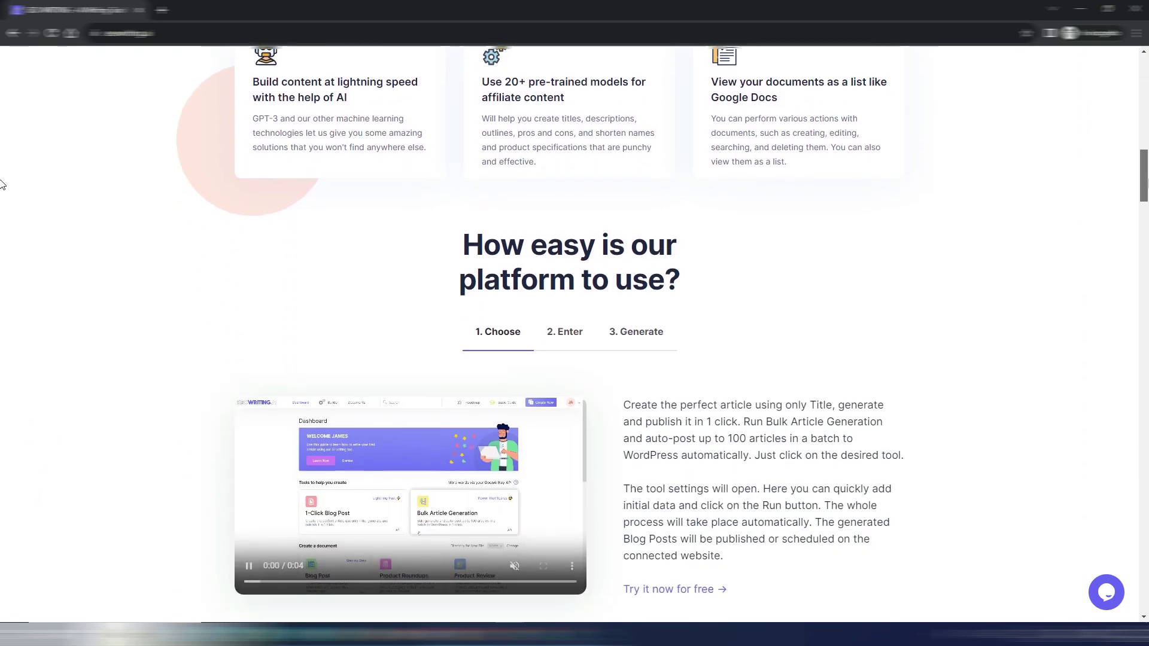
scroll(2, 192, "down", 10)
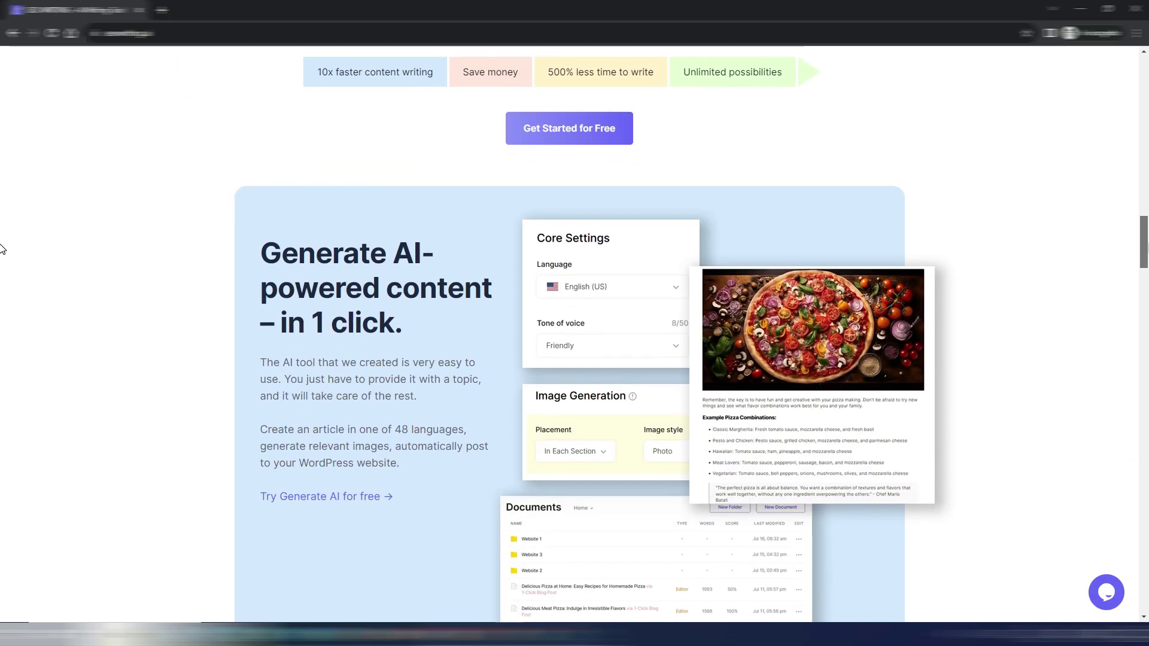
scroll(2, 249, "down", 20)
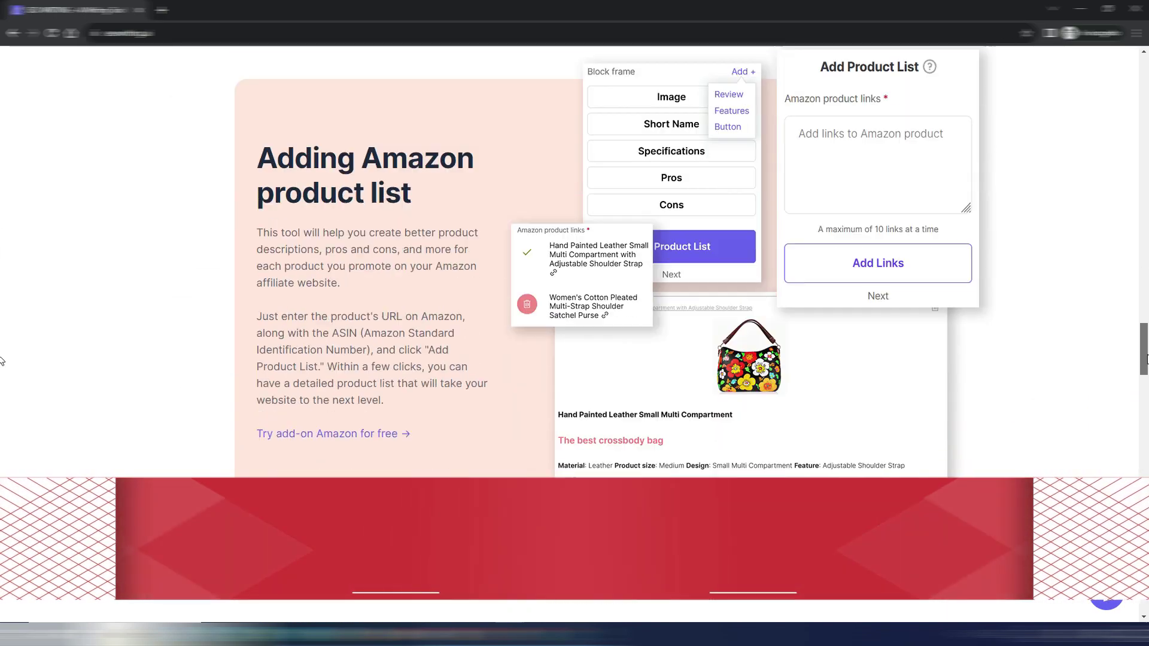
scroll(995, 293, "down", 20)
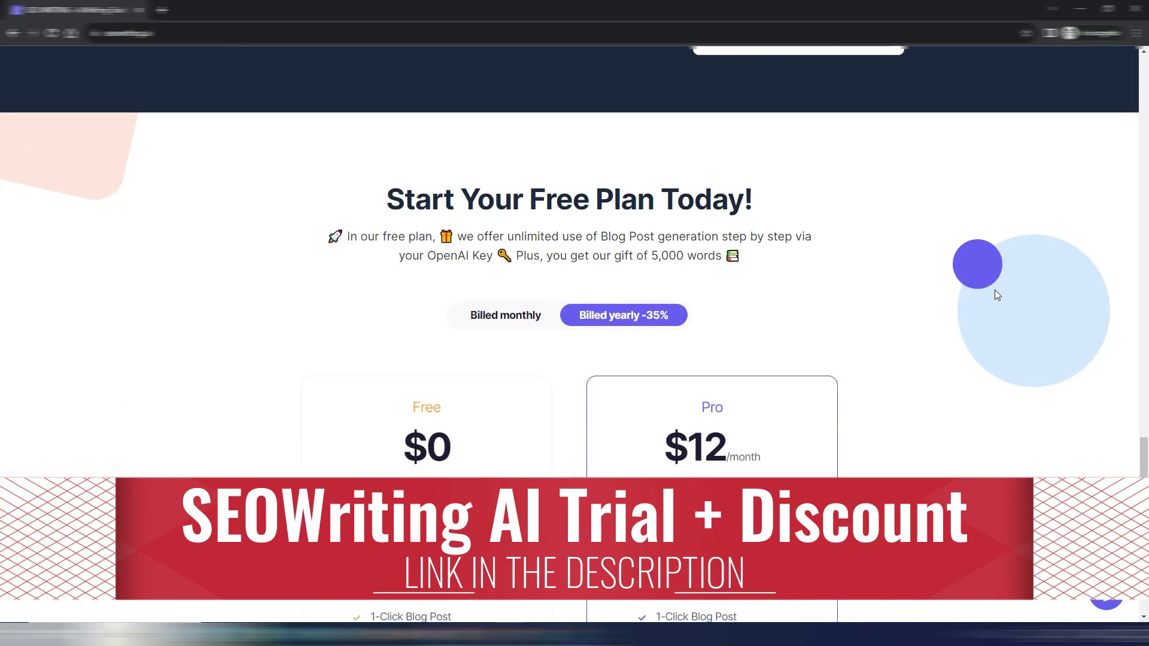
scroll(994, 290, "down", 3)
scroll(994, 289, "down", 4)
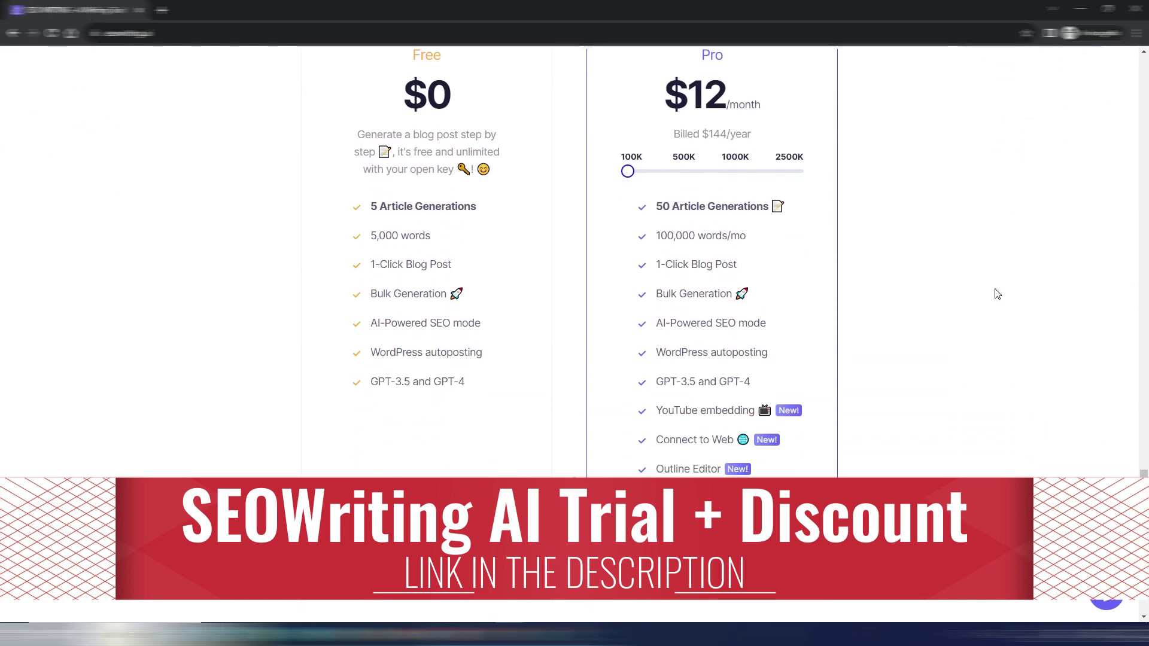
scroll(997, 293, "down", 3)
scroll(997, 285, "down", 2)
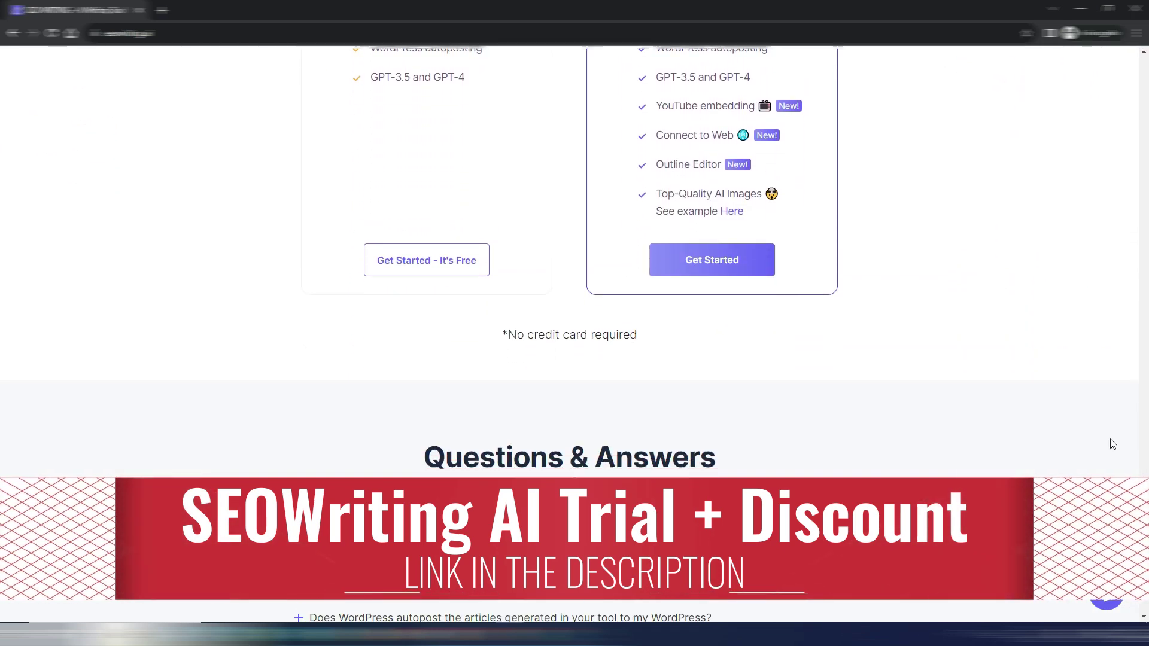
key("Home")
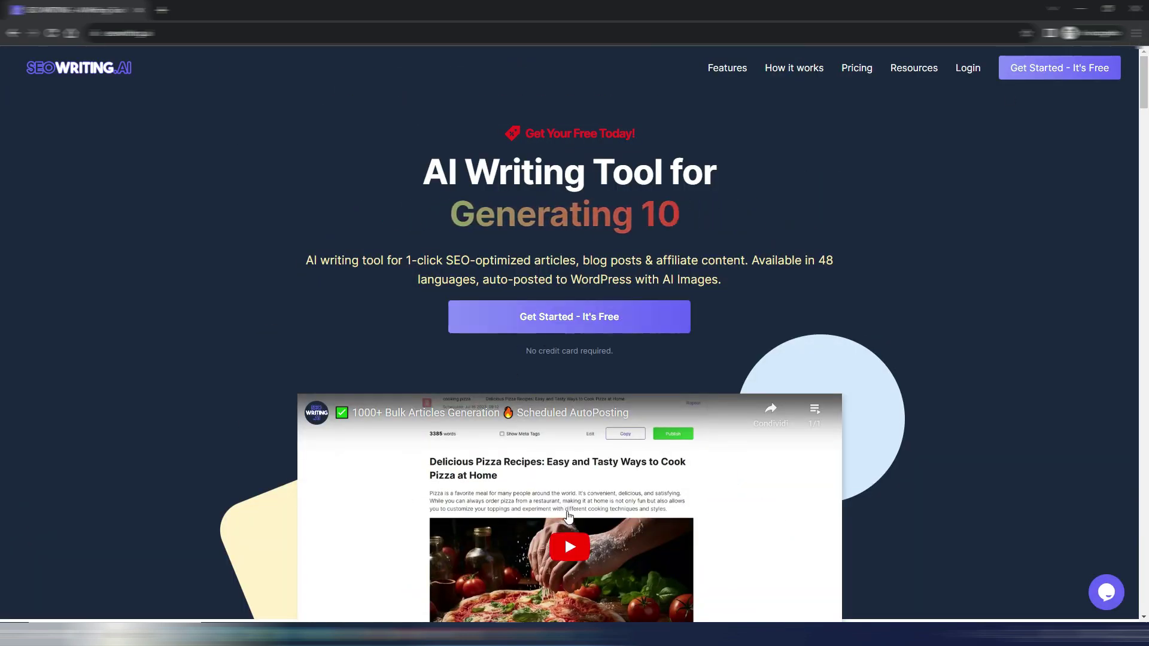
Step: From the dashboard, open the What's new update post and scroll to its AI models table
left_click(442, 579)
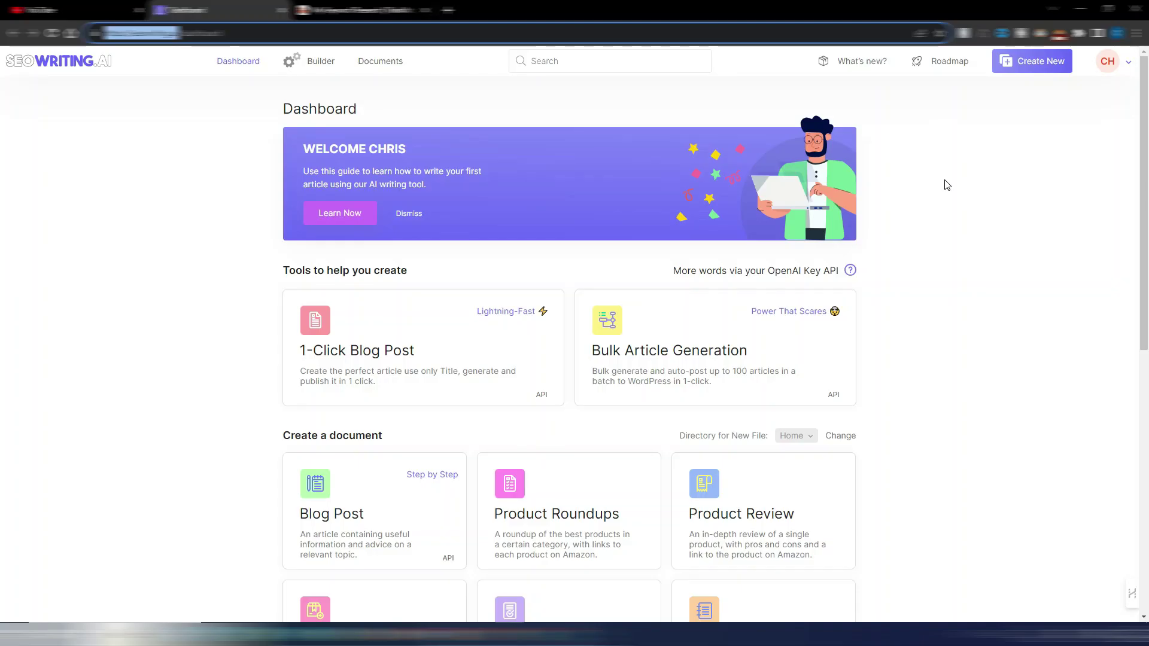
left_click(856, 66)
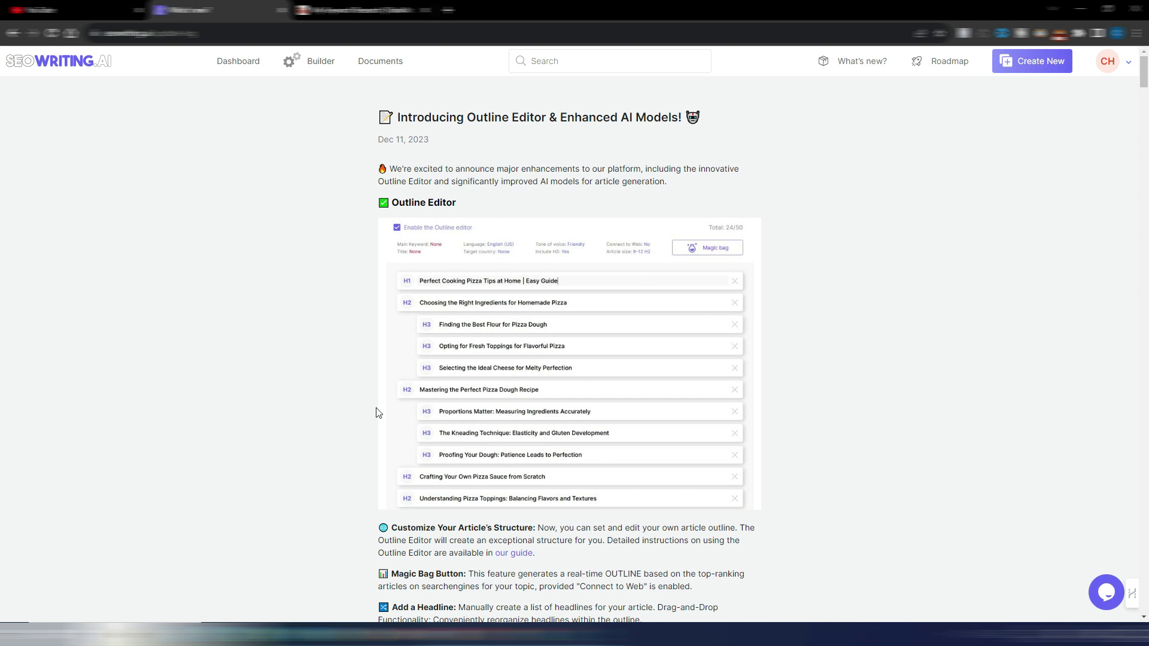
scroll(319, 305, "down", 1)
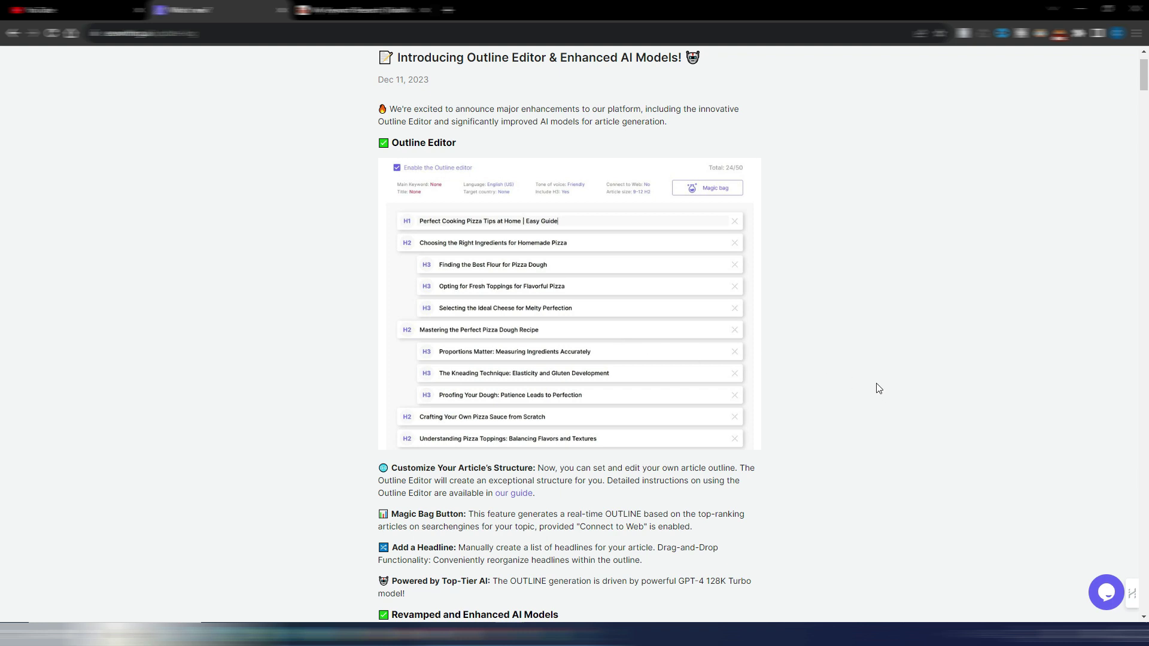
scroll(764, 339, "down", 3)
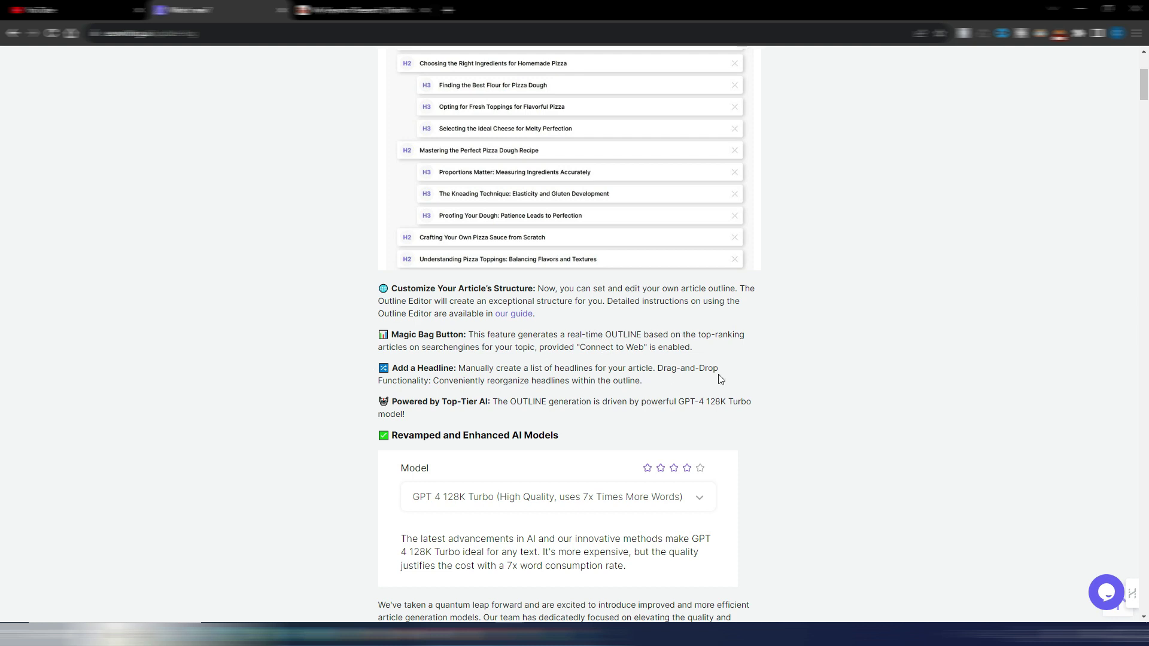
scroll(721, 378, "down", 2)
scroll(721, 378, "down", 1)
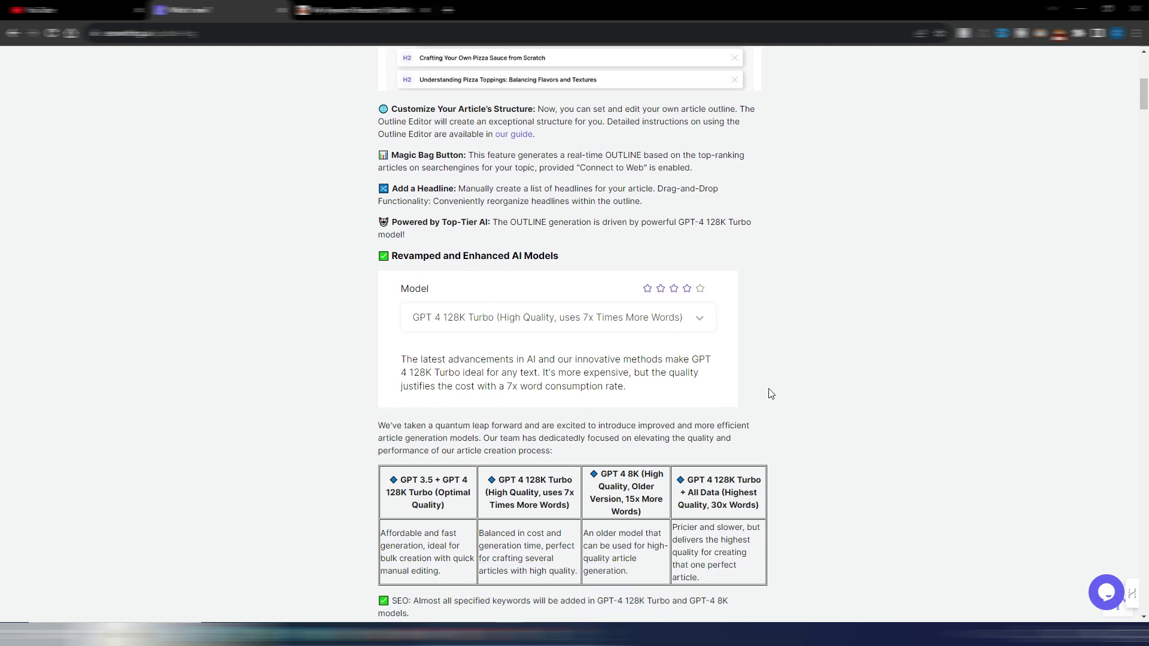
scroll(791, 391, "down", 1)
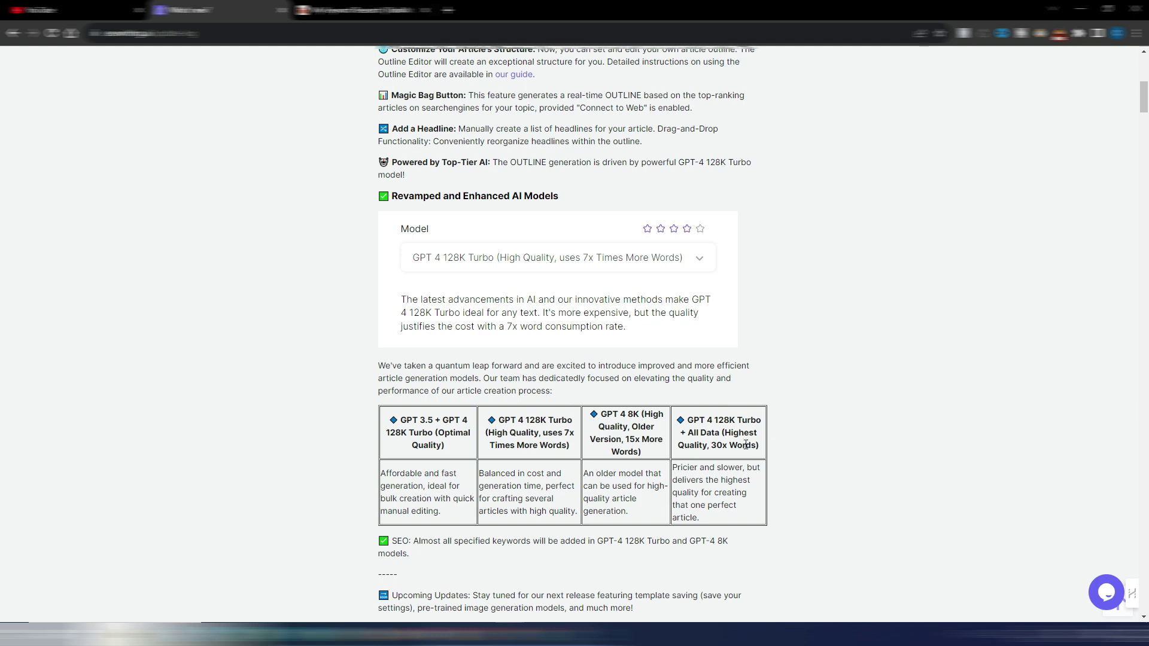
left_click_drag(712, 445, 756, 445)
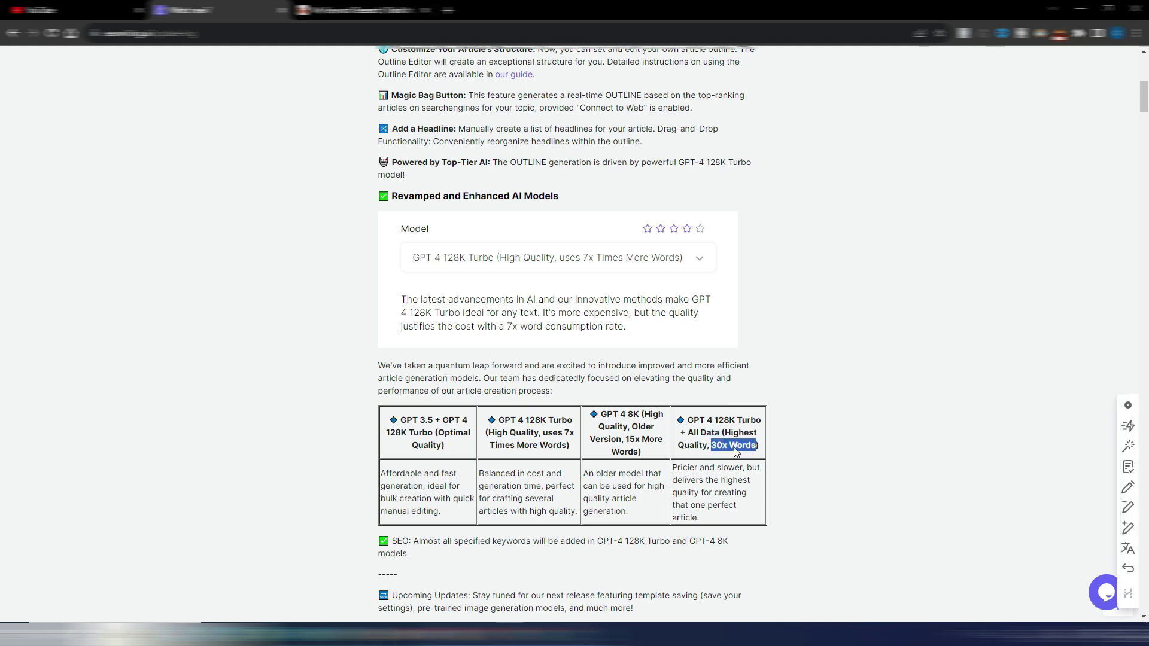
left_click(720, 432)
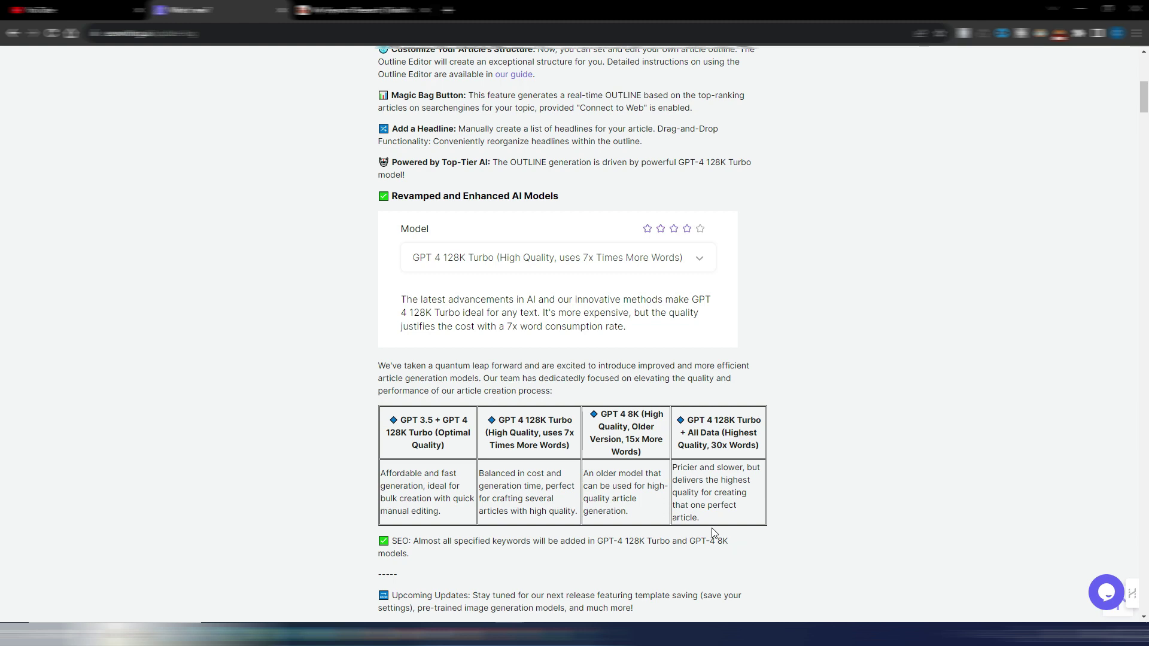
Step: Copy the keyword 'what essential oil breaks hair ties' from RankAtom's Essential Oils For Hair report
scroll(714, 532, "up", 8)
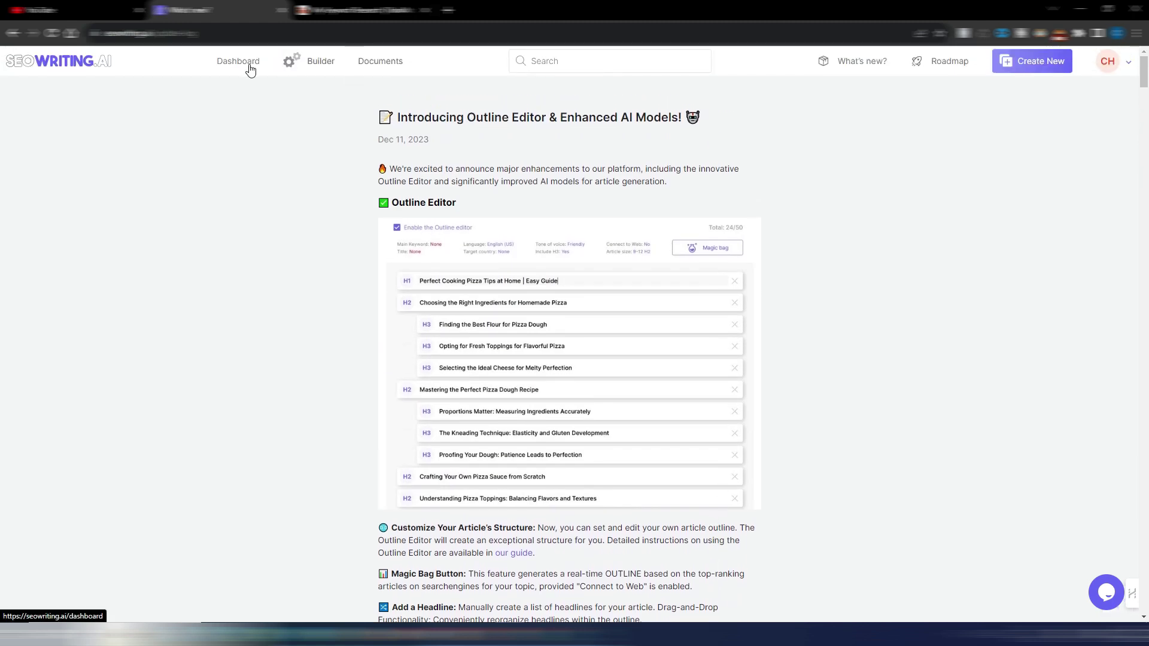
left_click(249, 66)
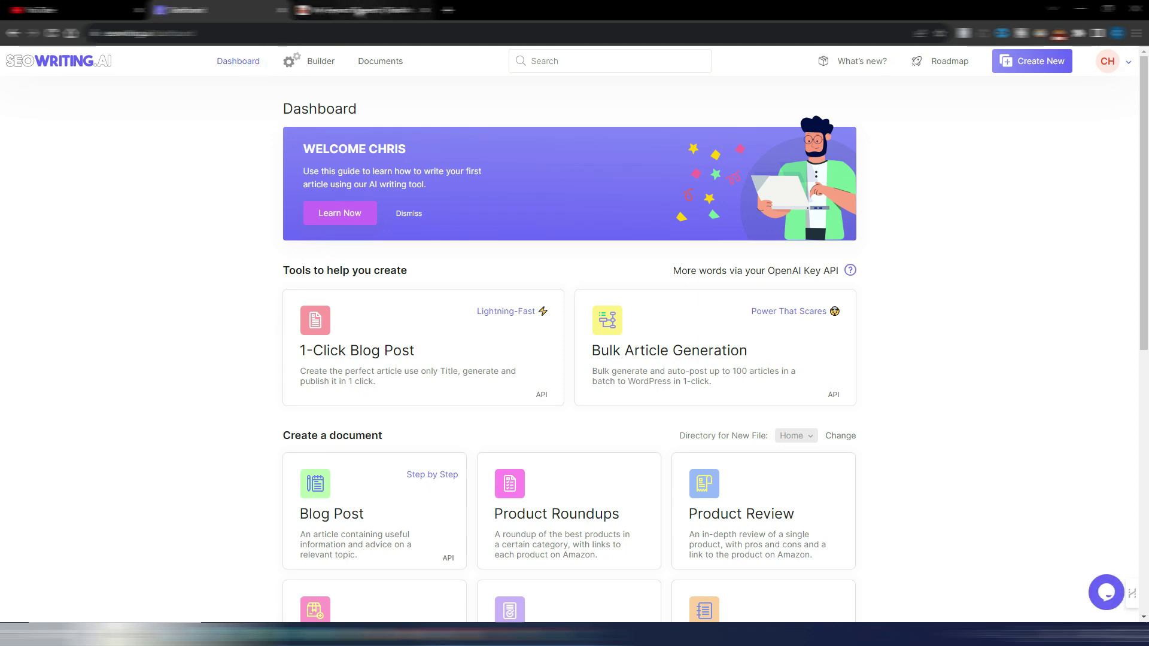
left_click(356, 10)
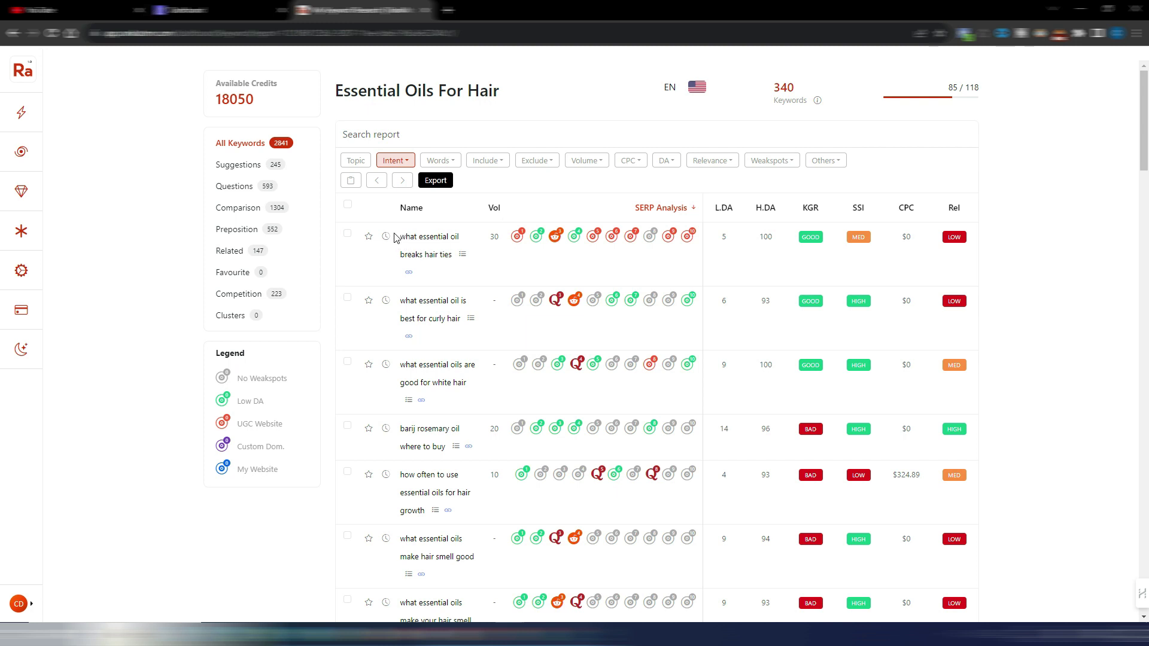
left_click_drag(397, 238, 454, 253)
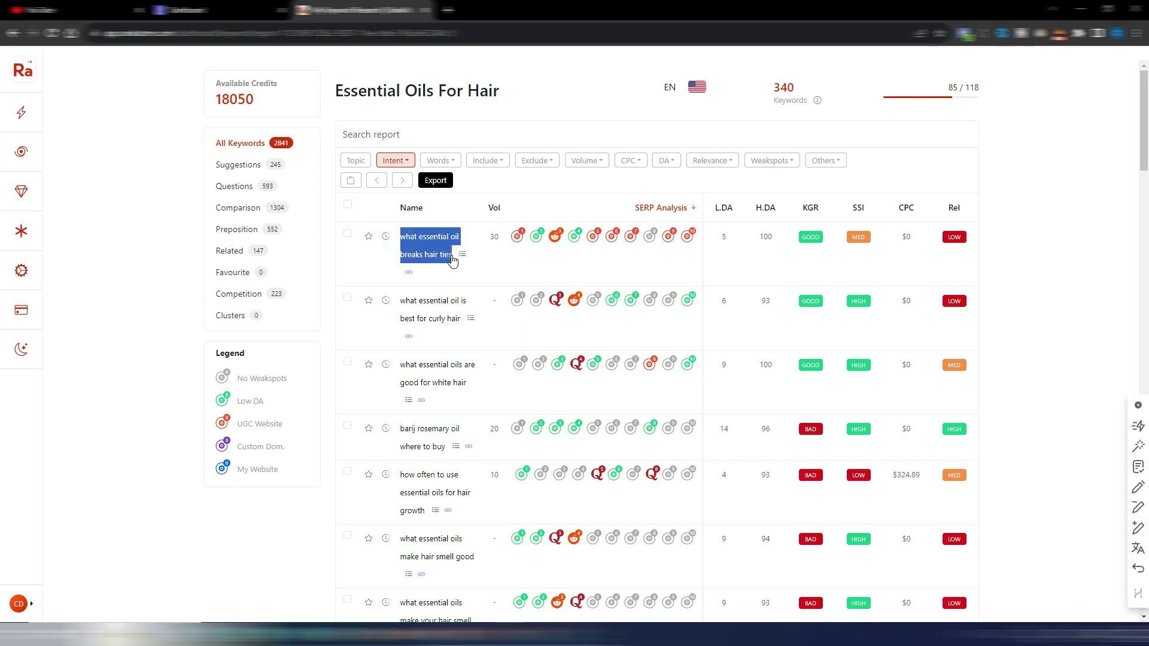
right_click(421, 247)
left_click(457, 252)
Step: Start a 1-Click Blog Post with 'what essential oil breaks hair ties' as main keyword and title
left_click(180, 10)
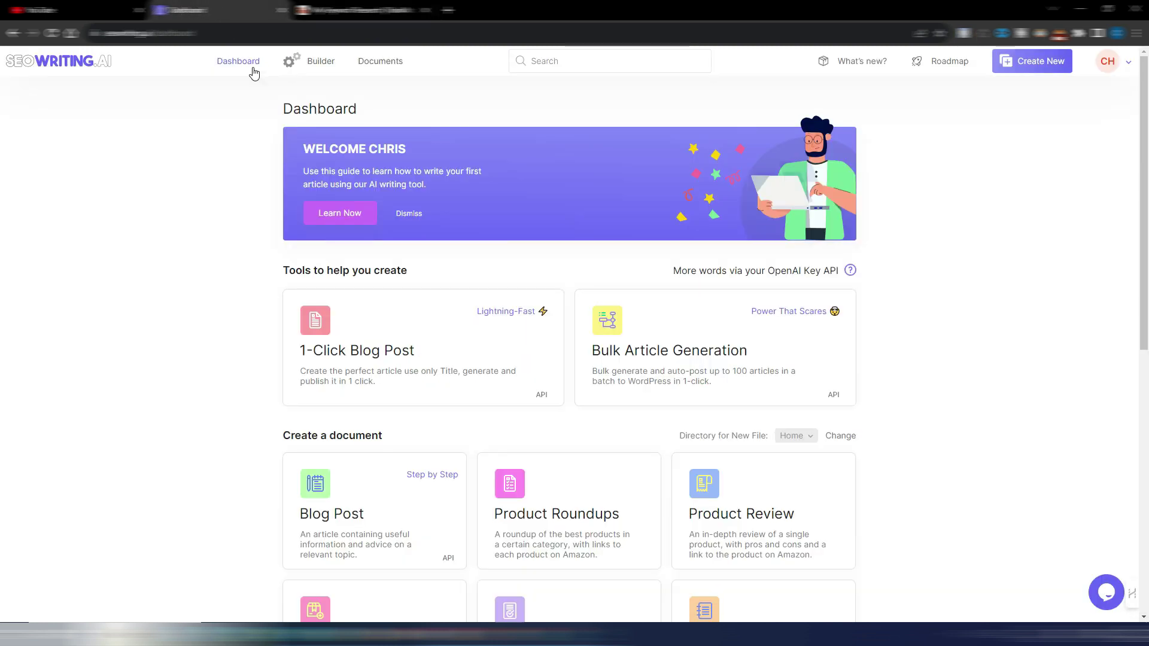
left_click(409, 326)
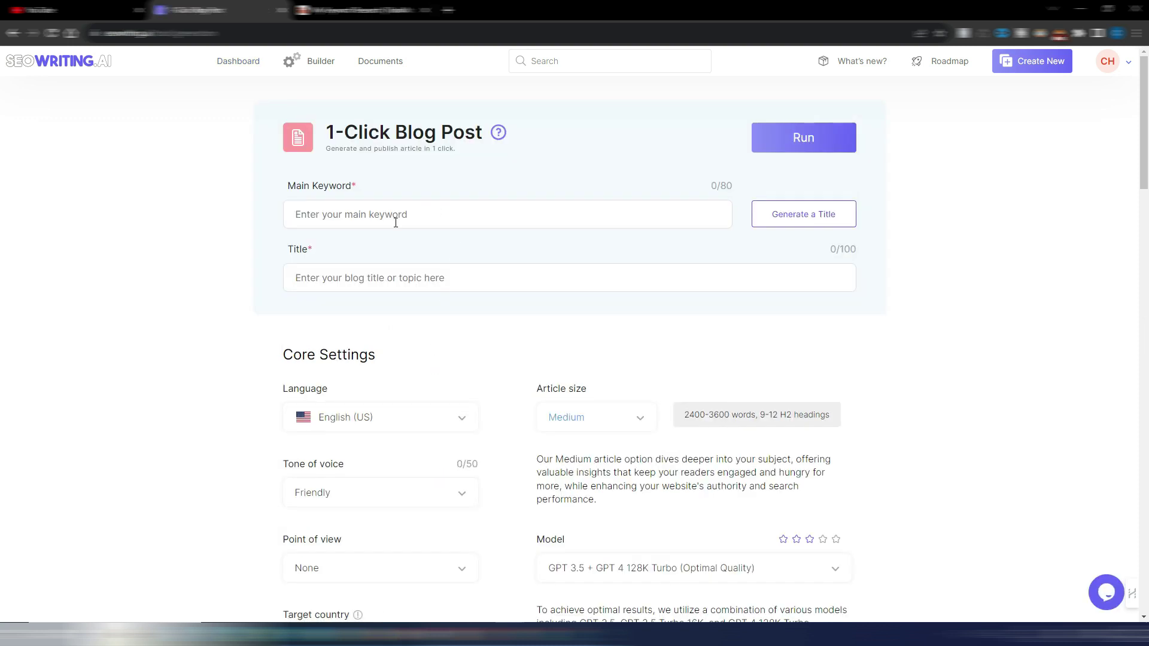
left_click(382, 216)
right_click(382, 217)
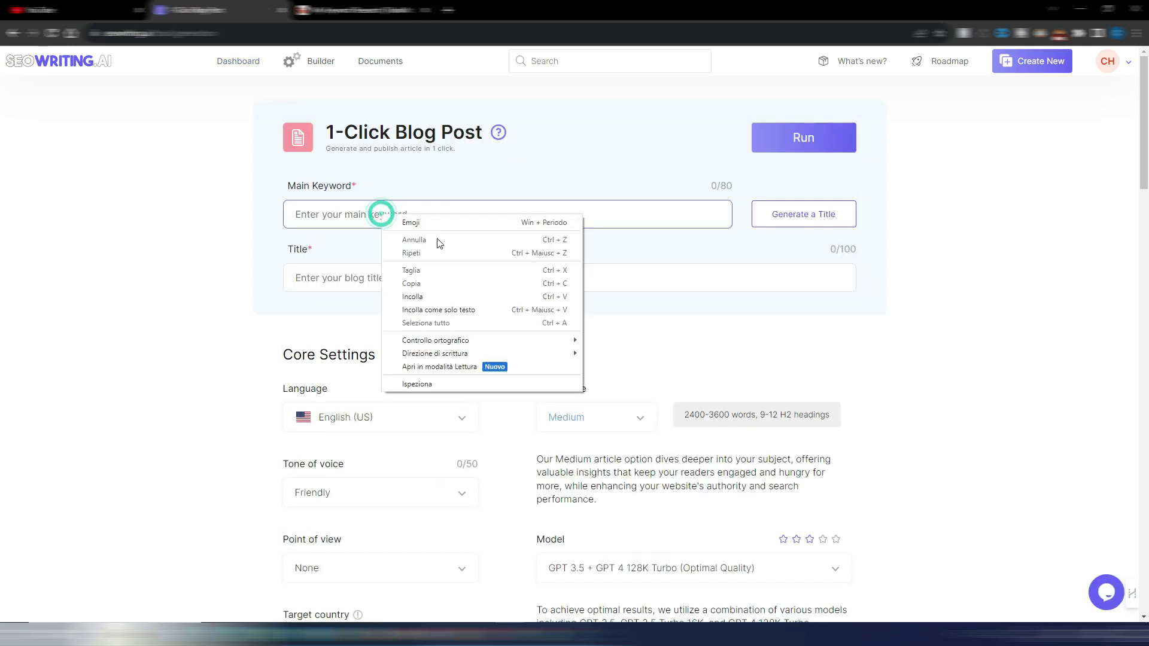
left_click(436, 297)
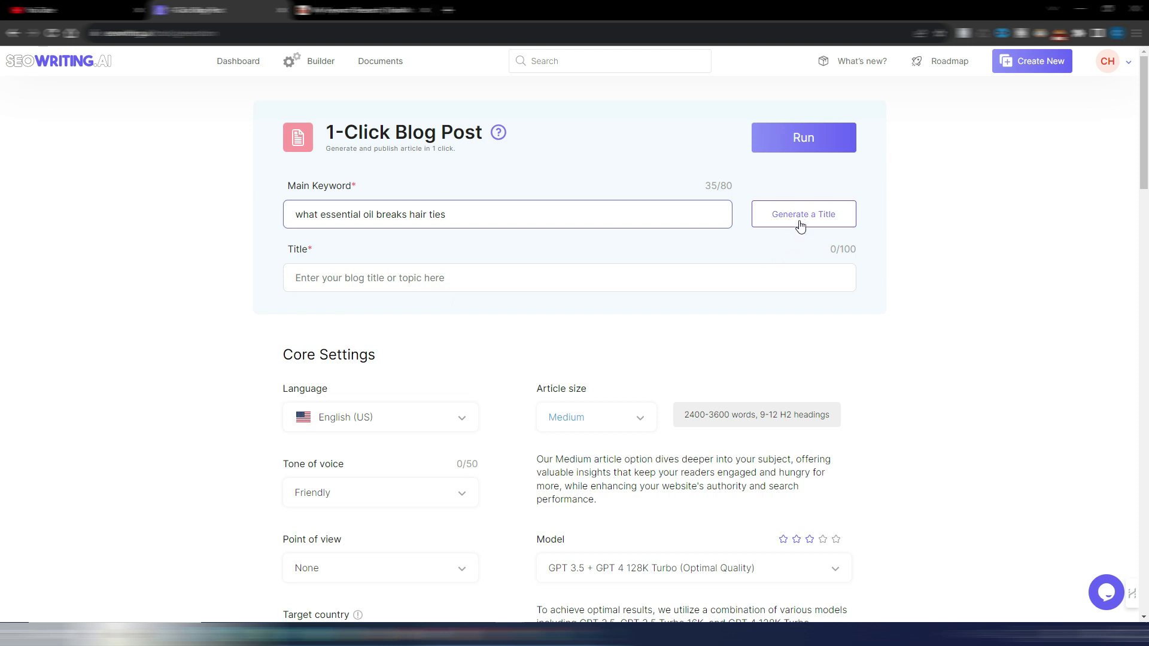
left_click(407, 277)
key("ctrl+v")
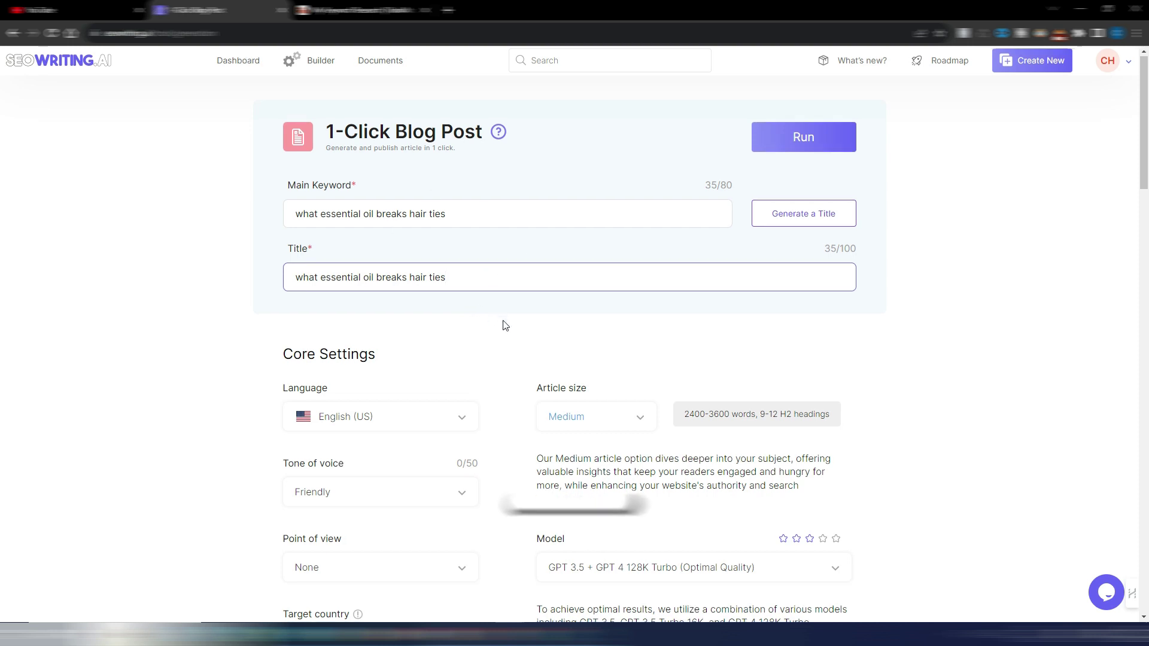
Step: Set article size Small, point of view First person singular, and target country United States
scroll(506, 323, "down", 4)
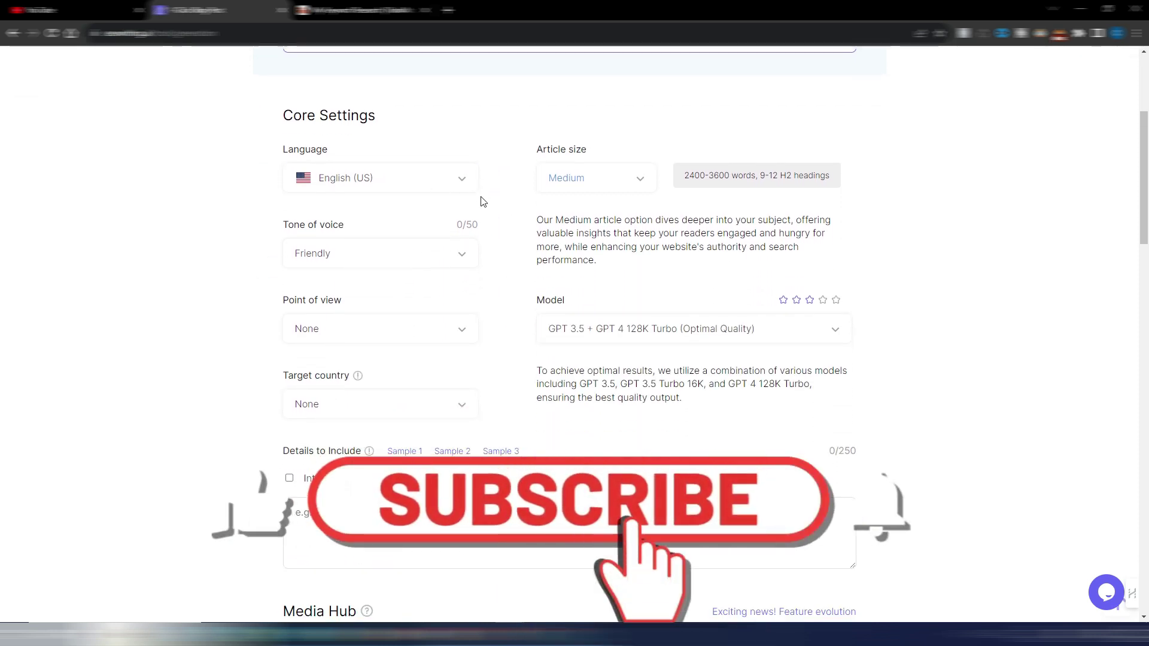
left_click(646, 182)
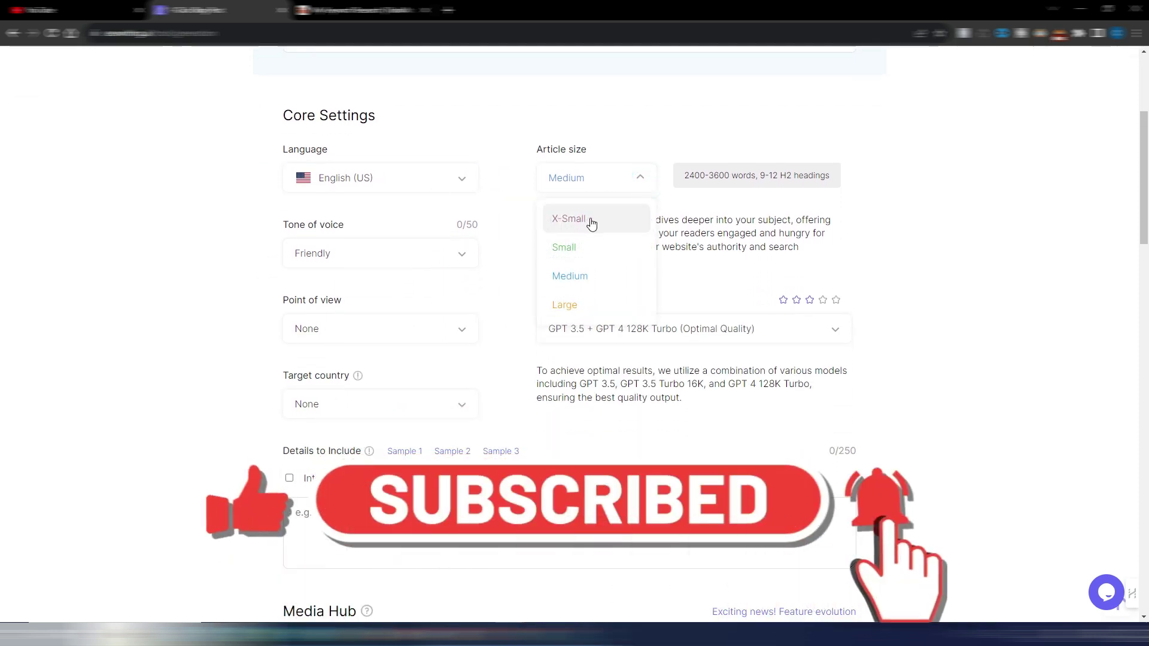
left_click(597, 251)
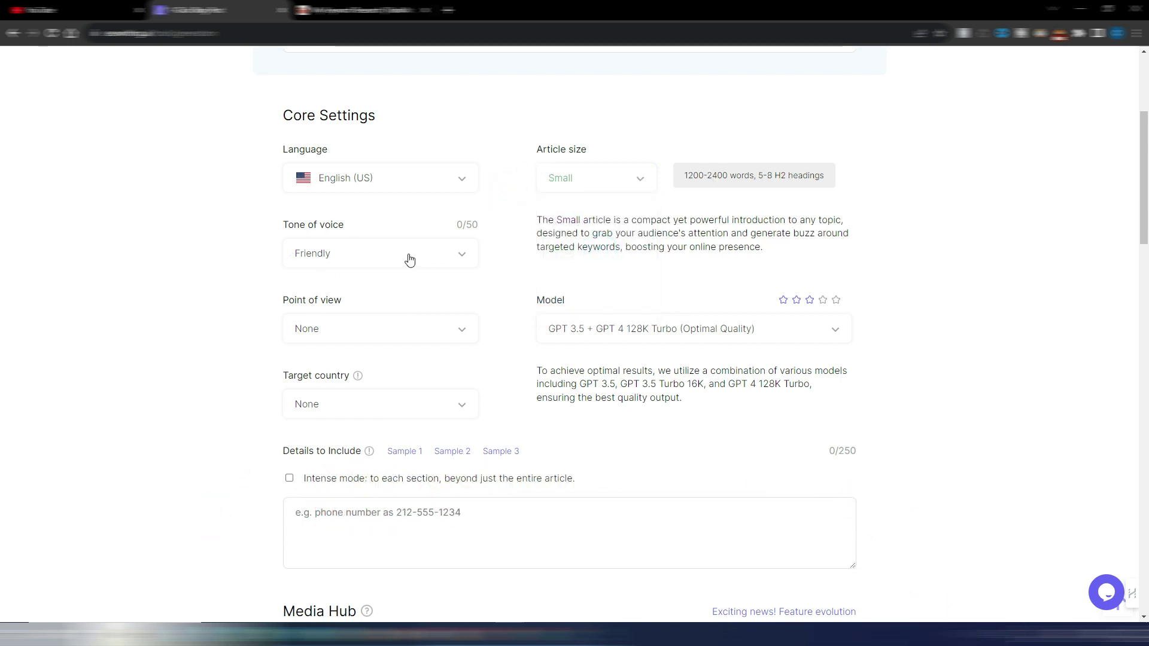
scroll(497, 306, "down", 2)
left_click(430, 213)
left_click(347, 279)
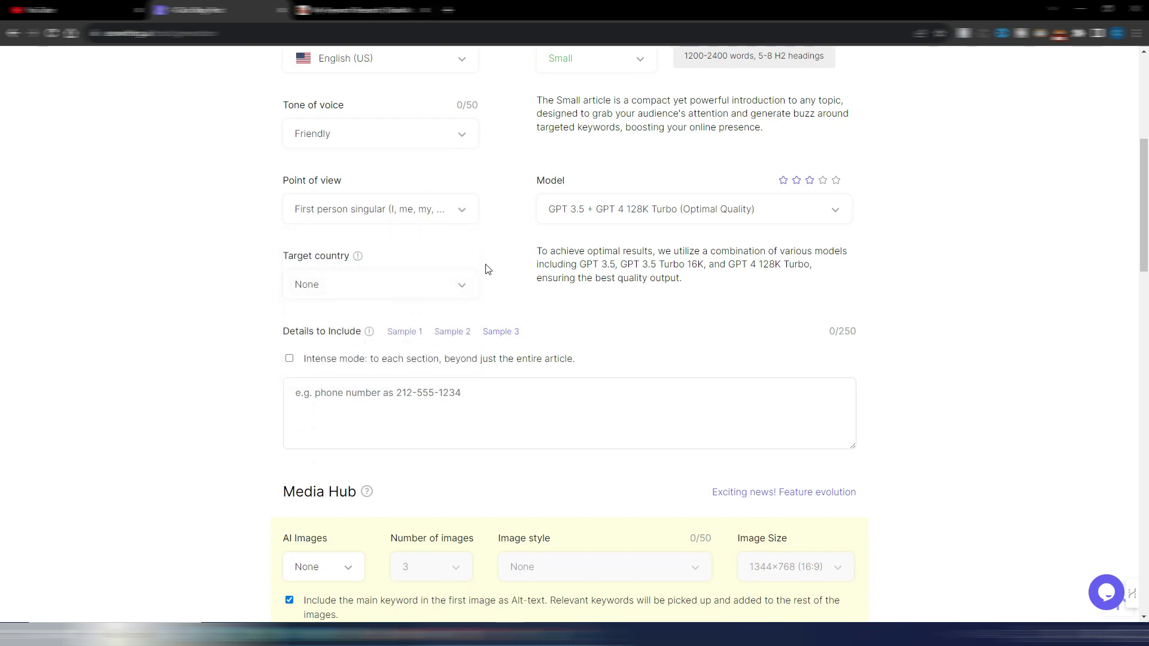
left_click(446, 287)
left_click(357, 354)
scroll(592, 359, "down", 1)
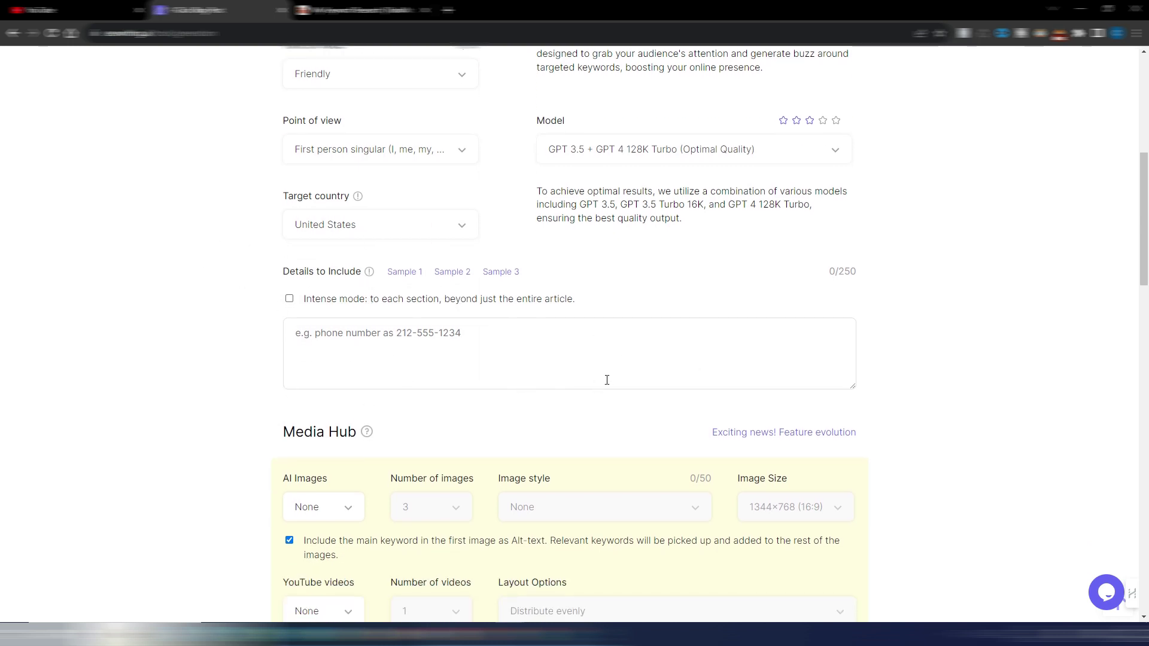
scroll(615, 382, "down", 4)
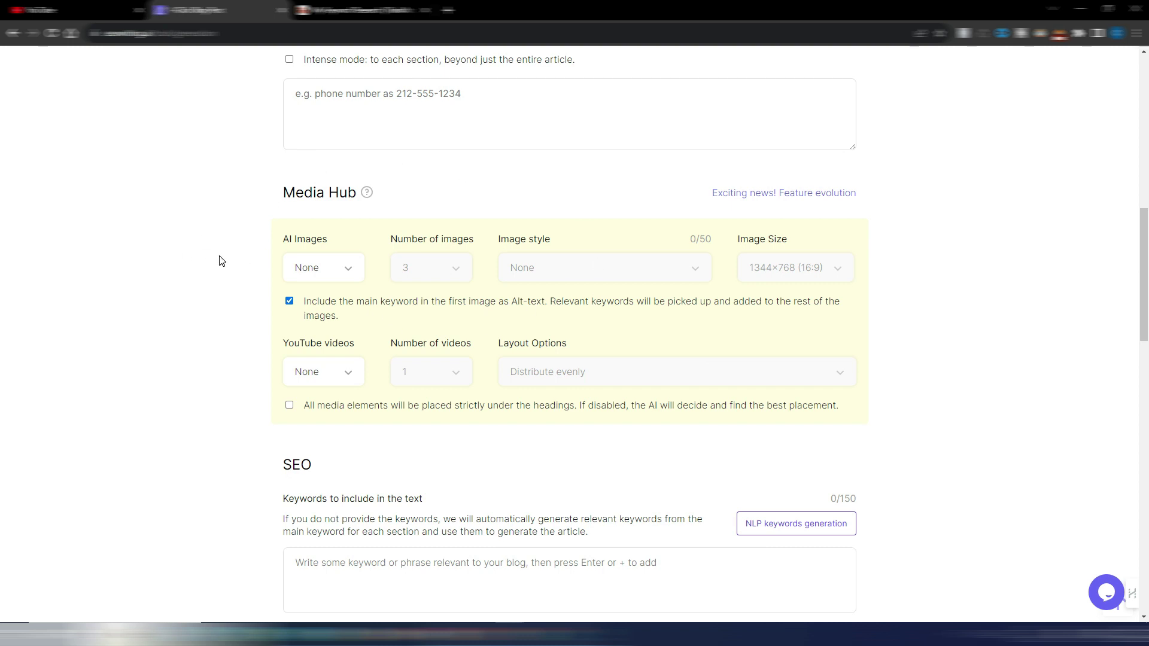
Step: Turn on AI images in the Media Hub: 1 image in Cinematic style
left_click(341, 270)
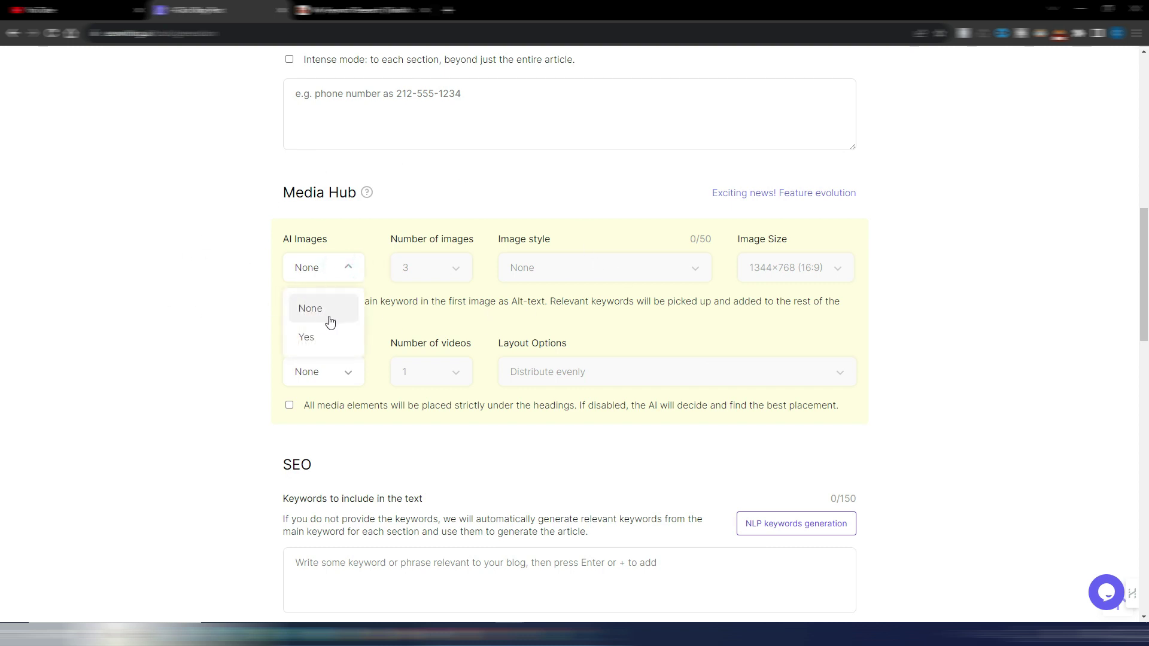
left_click(306, 338)
left_click(446, 269)
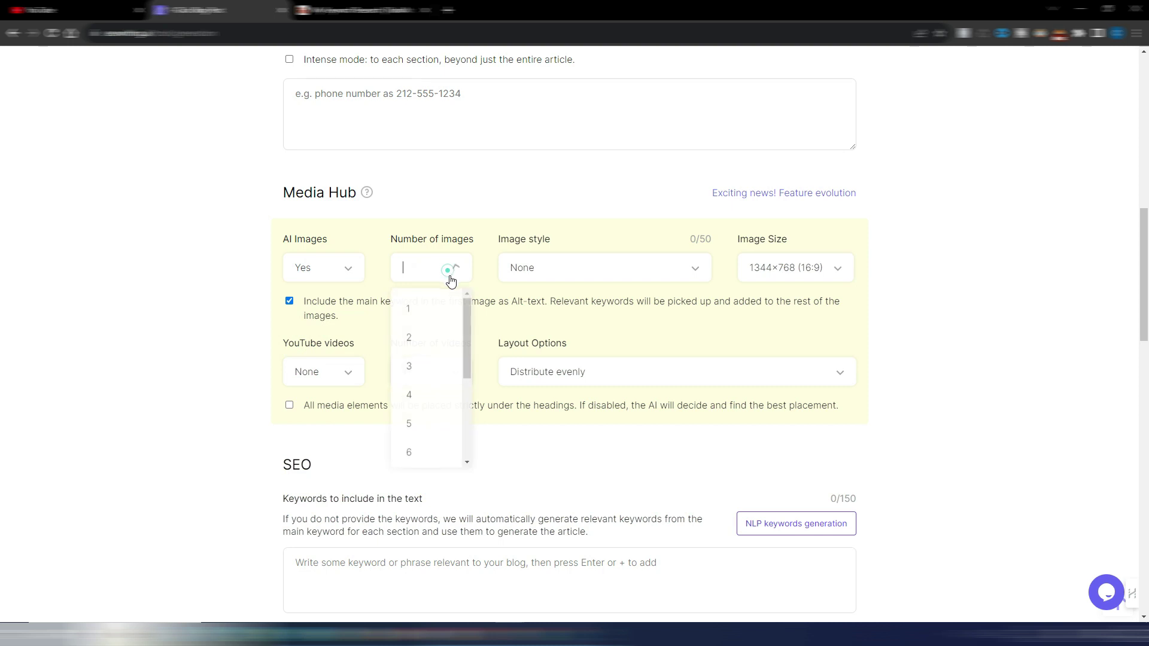
left_click(429, 321)
left_click(585, 267)
scroll(564, 333, "down", 3)
left_click(564, 332)
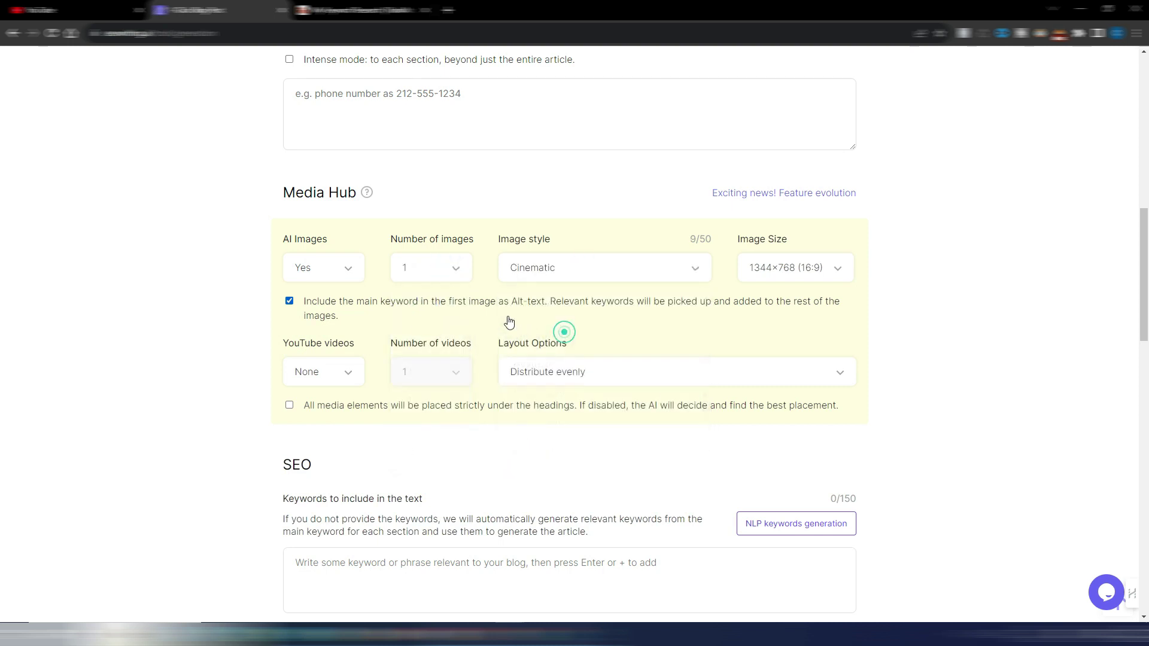
left_click(676, 372)
left_click(599, 400)
scroll(359, 359, "down", 1)
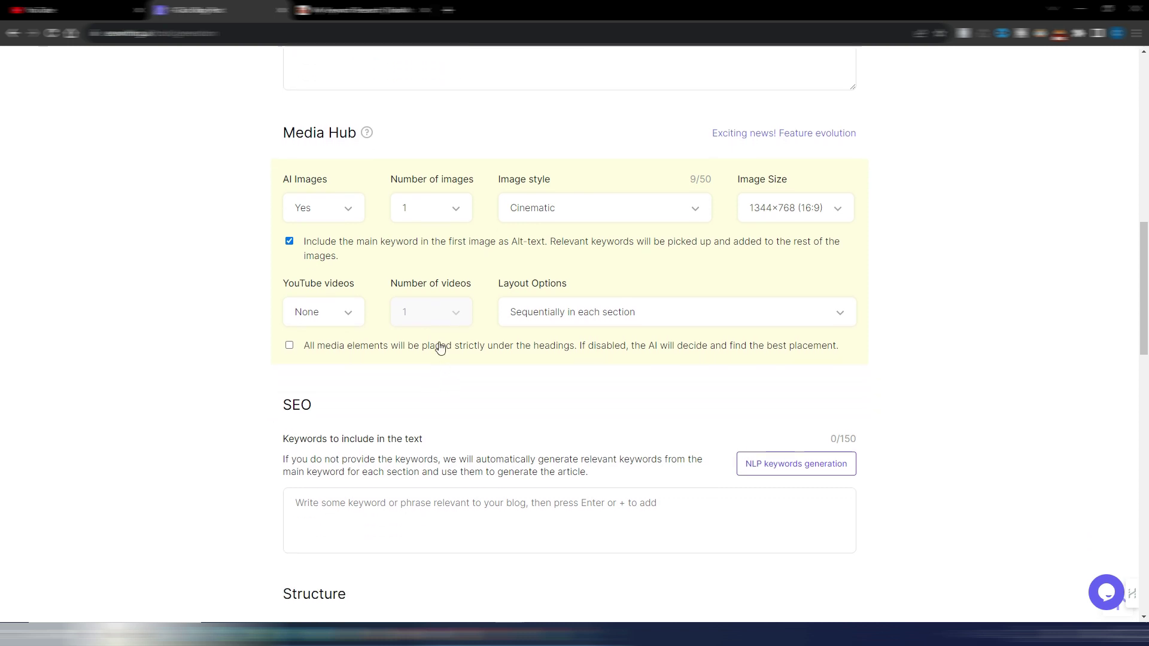
Step: Add 1 YouTube video and set the media layout to 'First images, then videos'
left_click(347, 314)
left_click(317, 378)
left_click(449, 321)
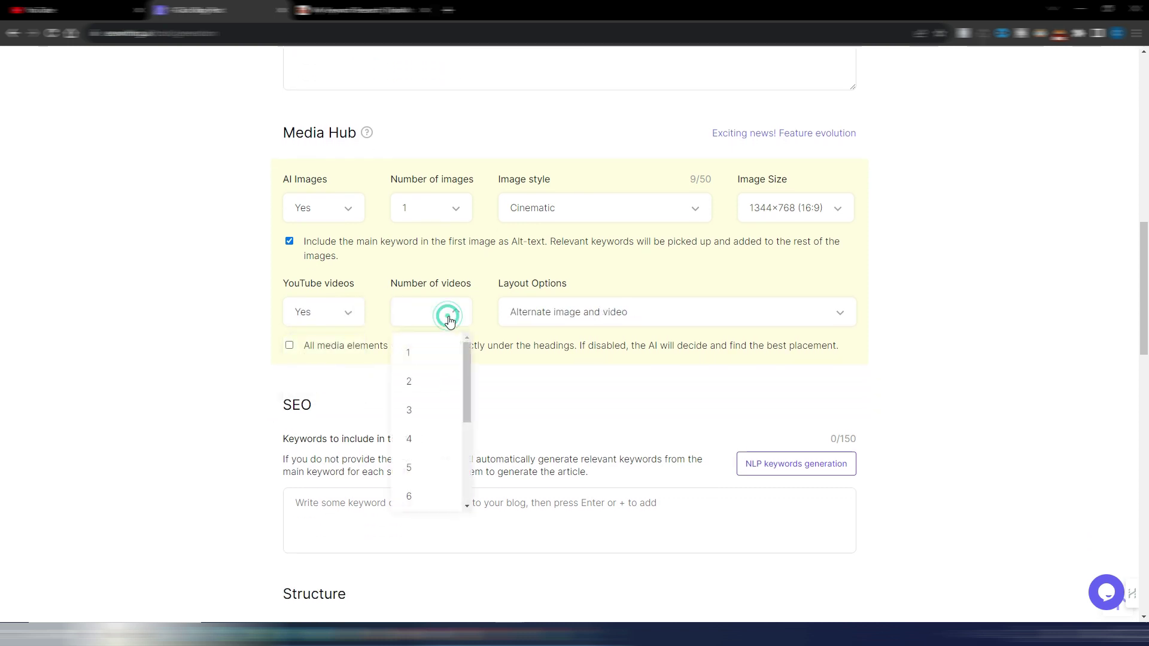
left_click(423, 354)
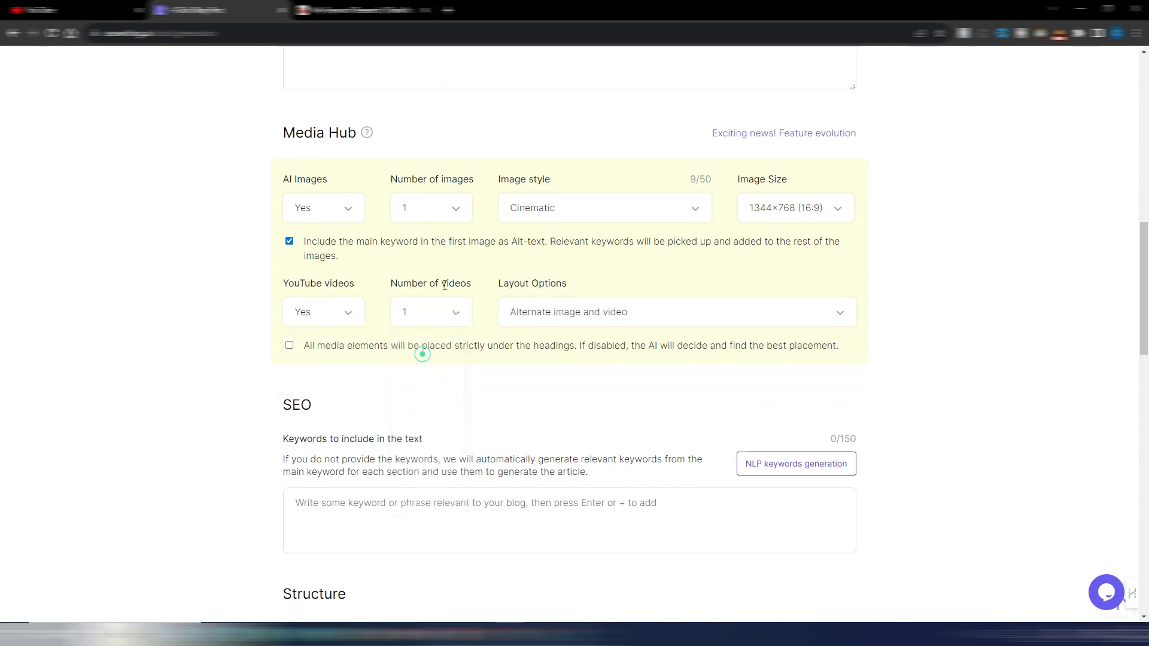
left_click(645, 316)
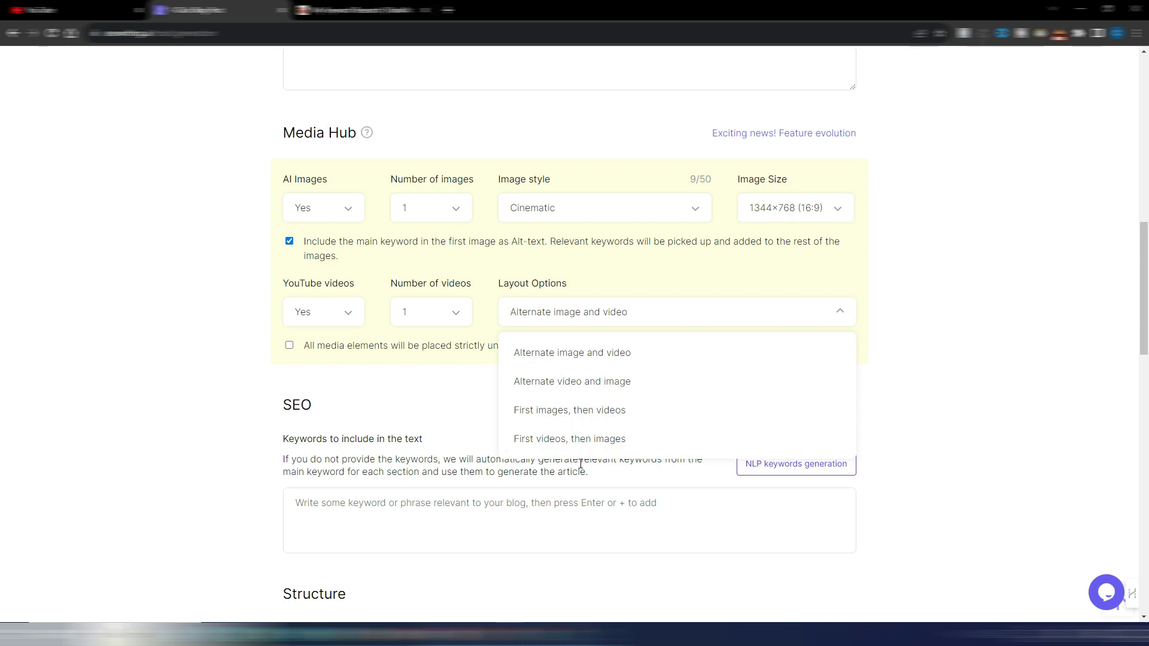
left_click(565, 410)
scroll(565, 356, "down", 2)
scroll(566, 356, "down", 1)
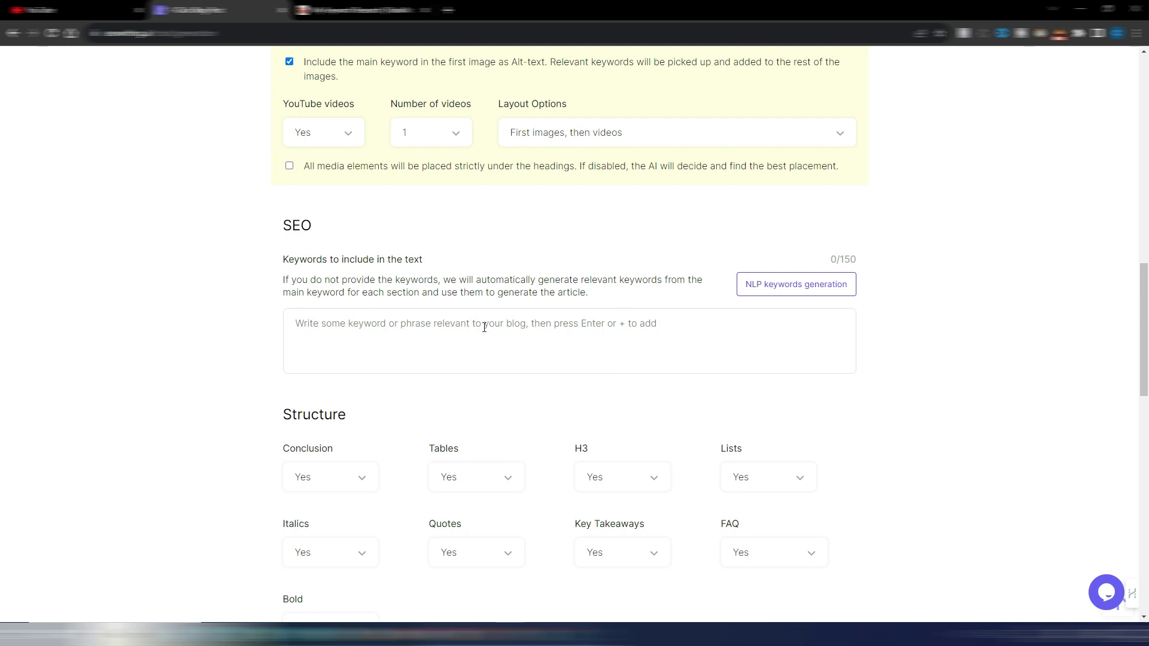
Step: Generate 10 NLP keywords, such as 'natural remedies for removing hair ties', from the main keyword
left_click(805, 288)
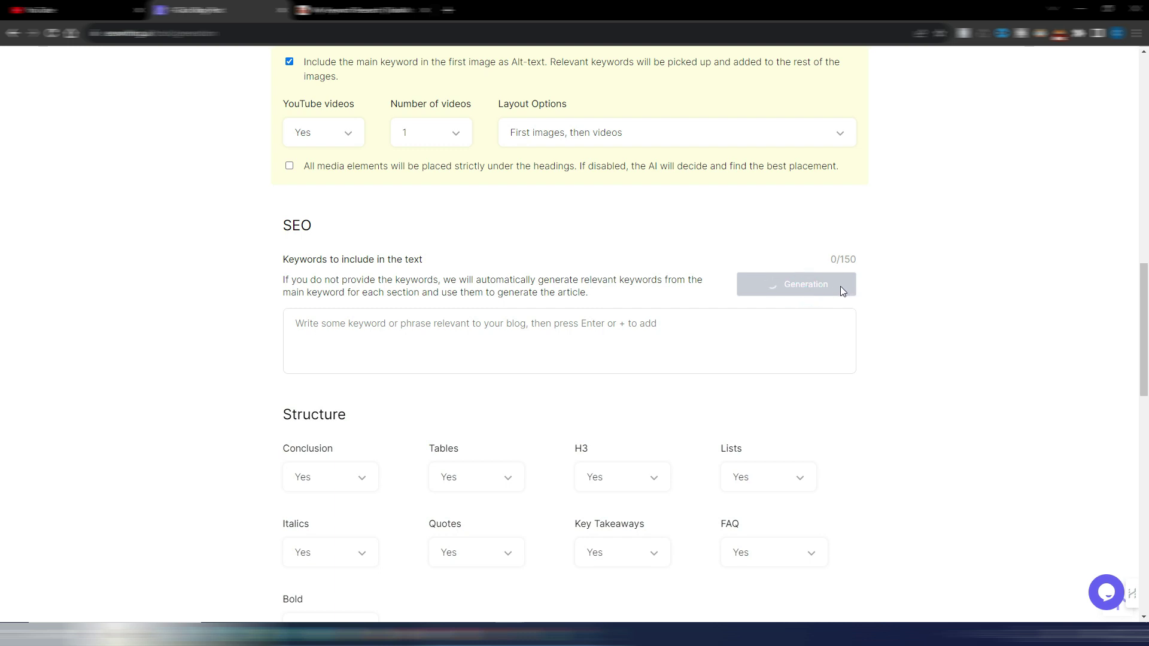
scroll(227, 419, "down", 2)
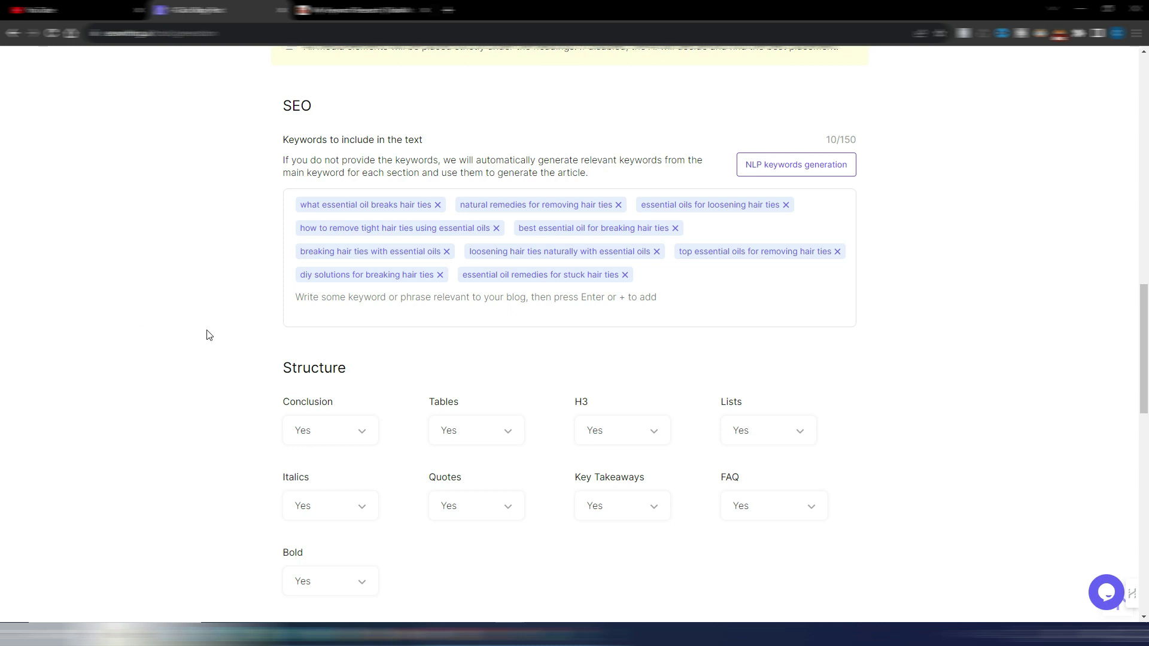
scroll(221, 323, "down", 3)
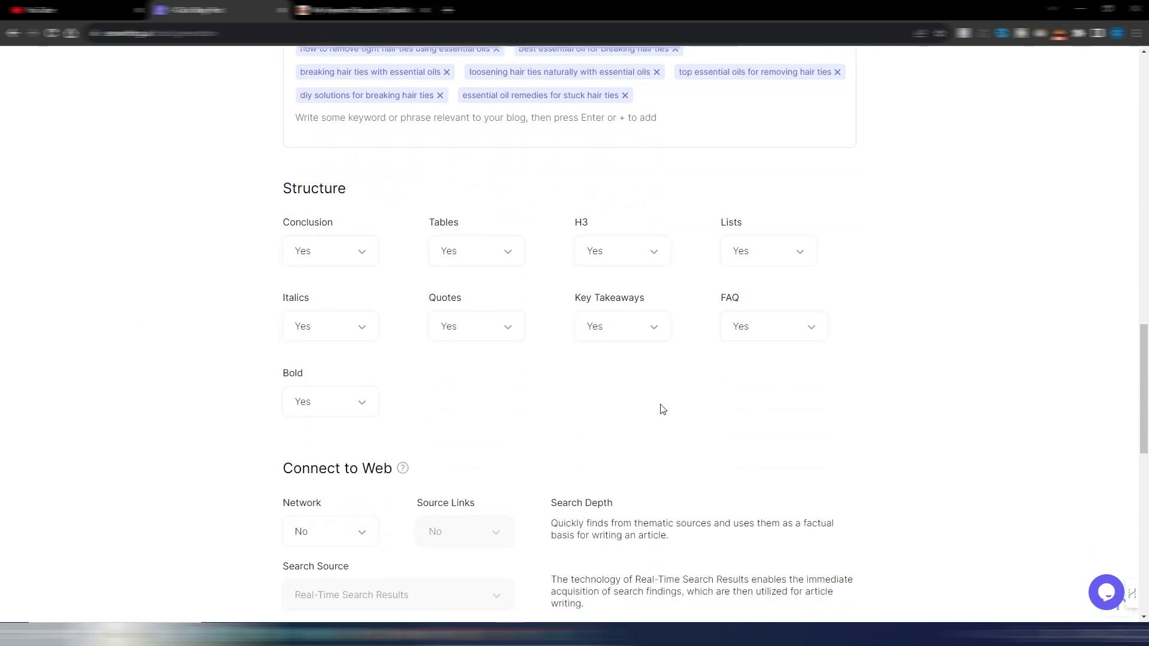
Step: Set Connect to Web Network to Yes and leave Source Links at No
scroll(576, 377, "down", 4)
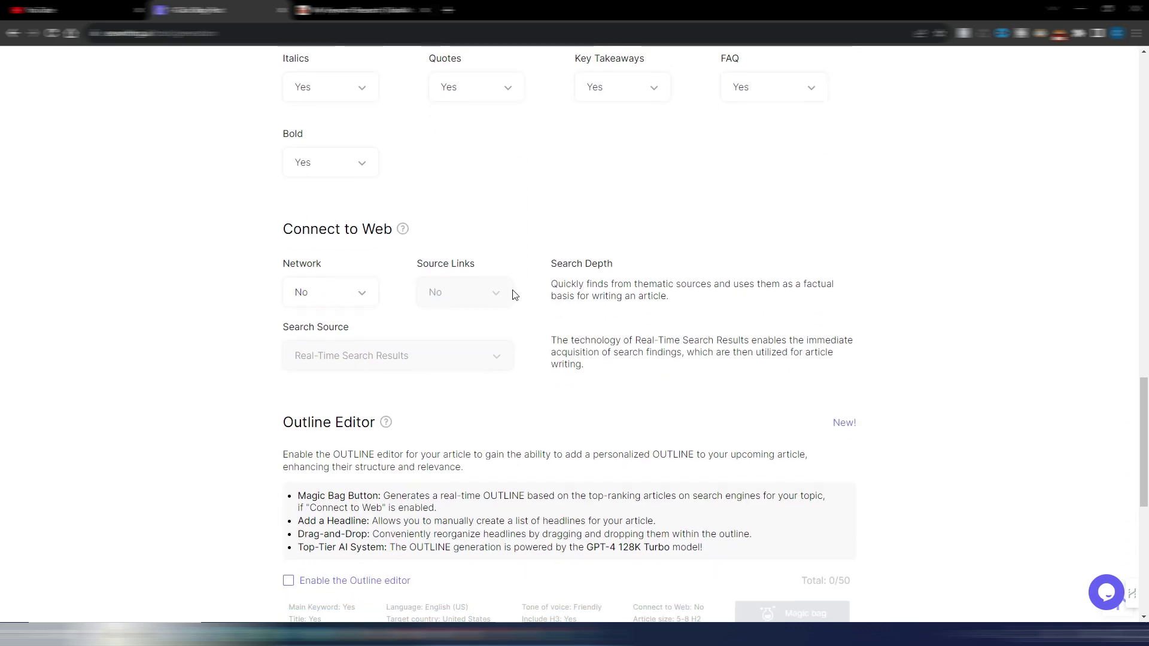
left_click(329, 294)
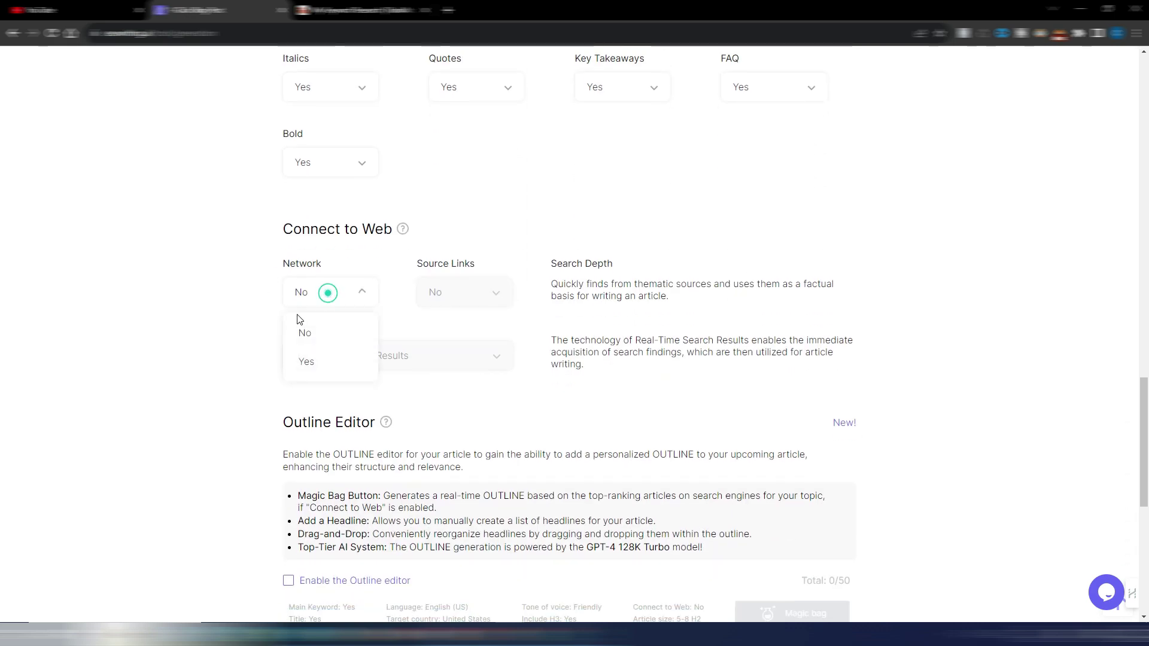
left_click(309, 360)
left_click(461, 292)
left_click(543, 230)
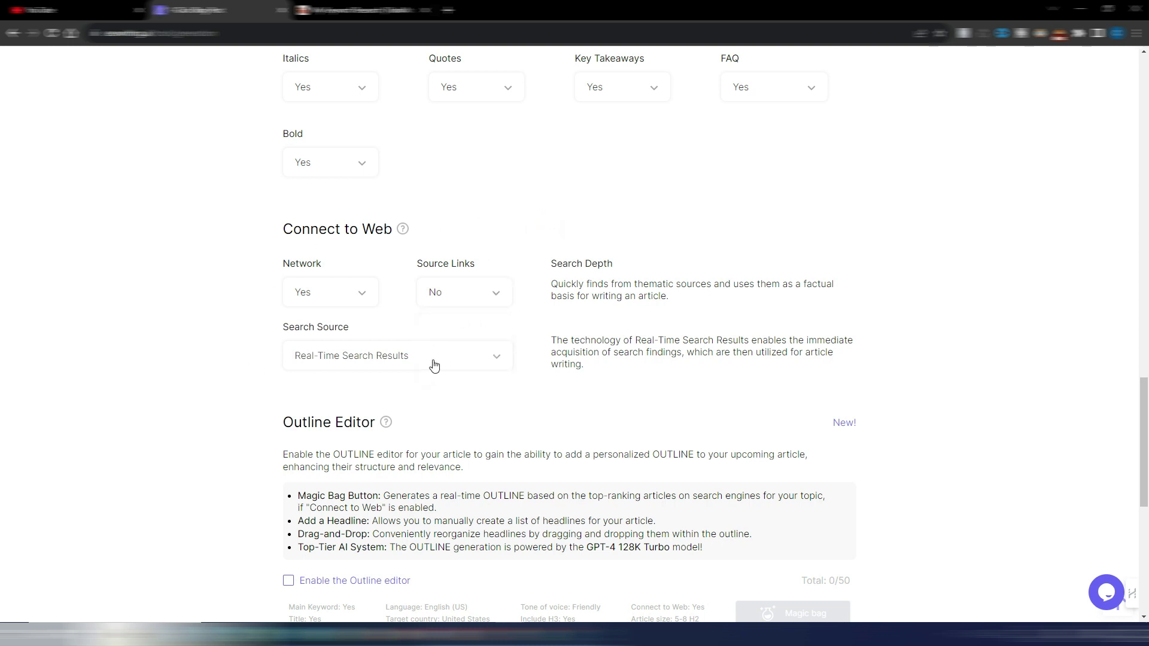
scroll(591, 398, "down", 3)
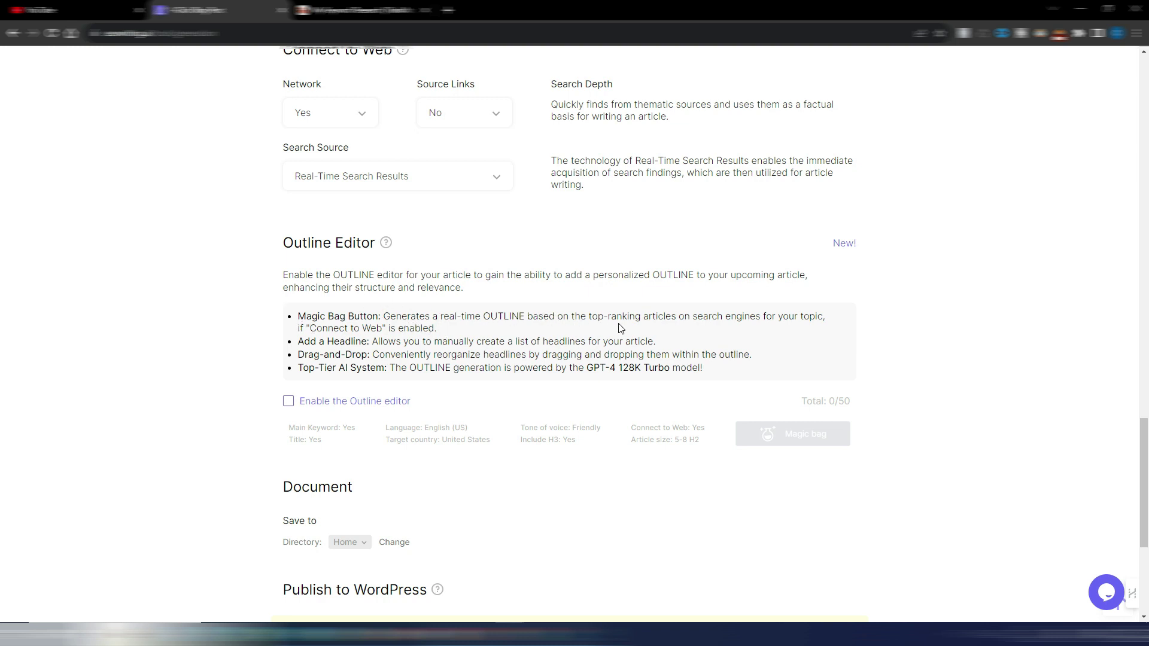
Step: Tick 'Enable the Outline editor' and use Magic bag to generate a 13-heading outline
scroll(561, 290, "down", 1)
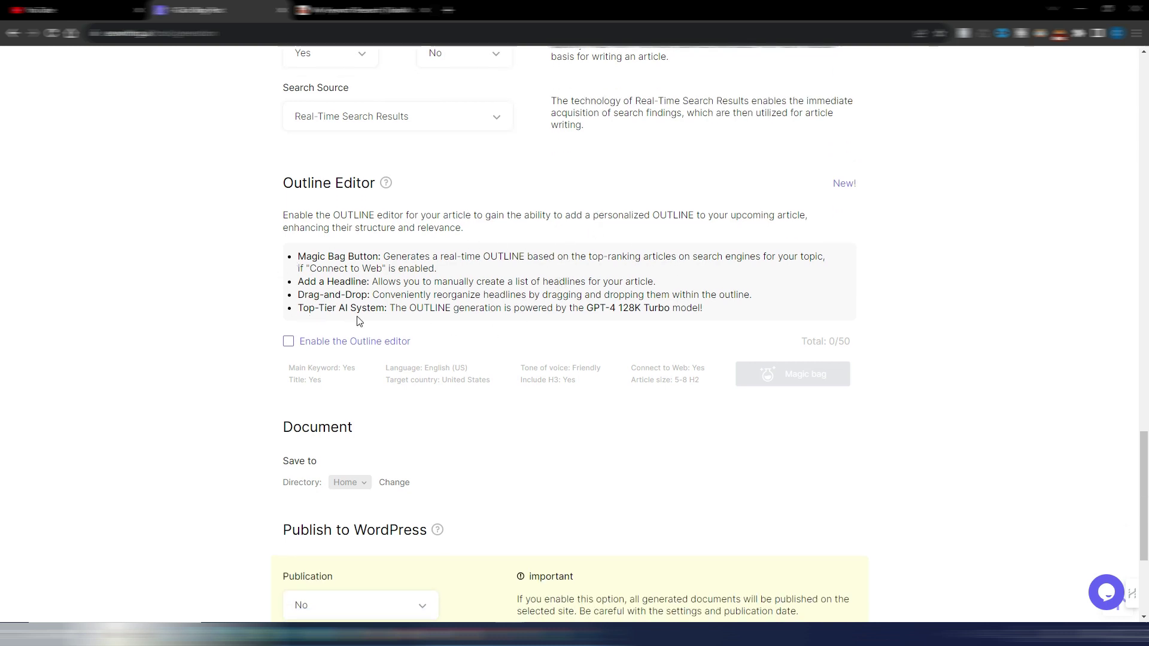
left_click(289, 341)
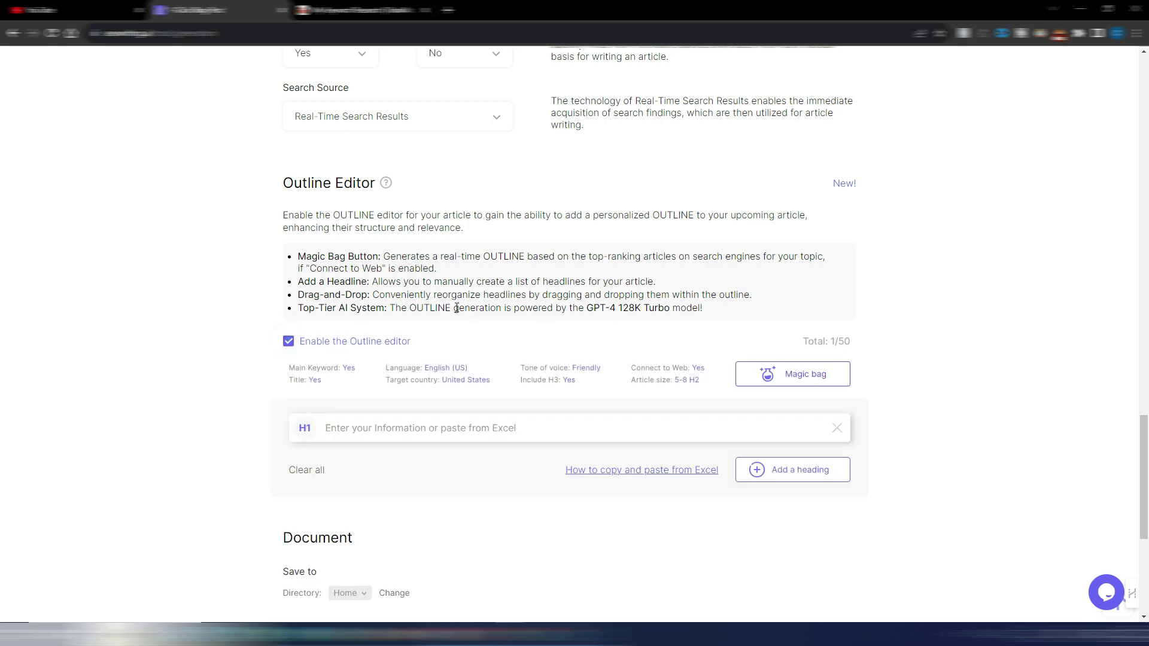
scroll(509, 312, "down", 1)
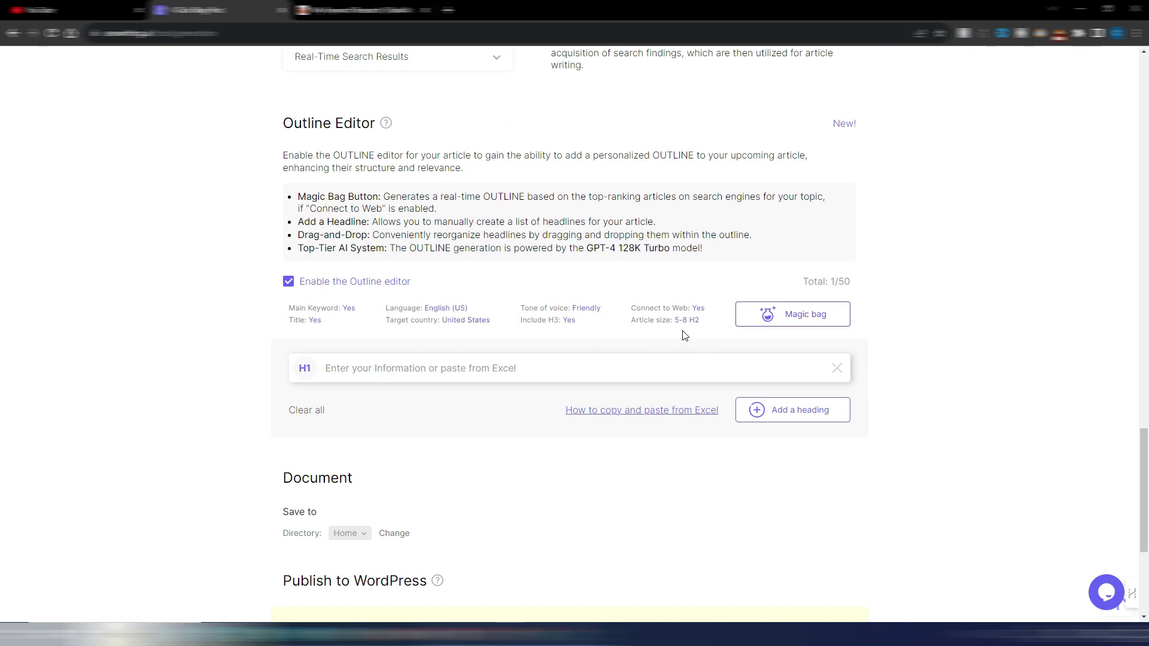
left_click(792, 314)
scroll(521, 443, "down", 1)
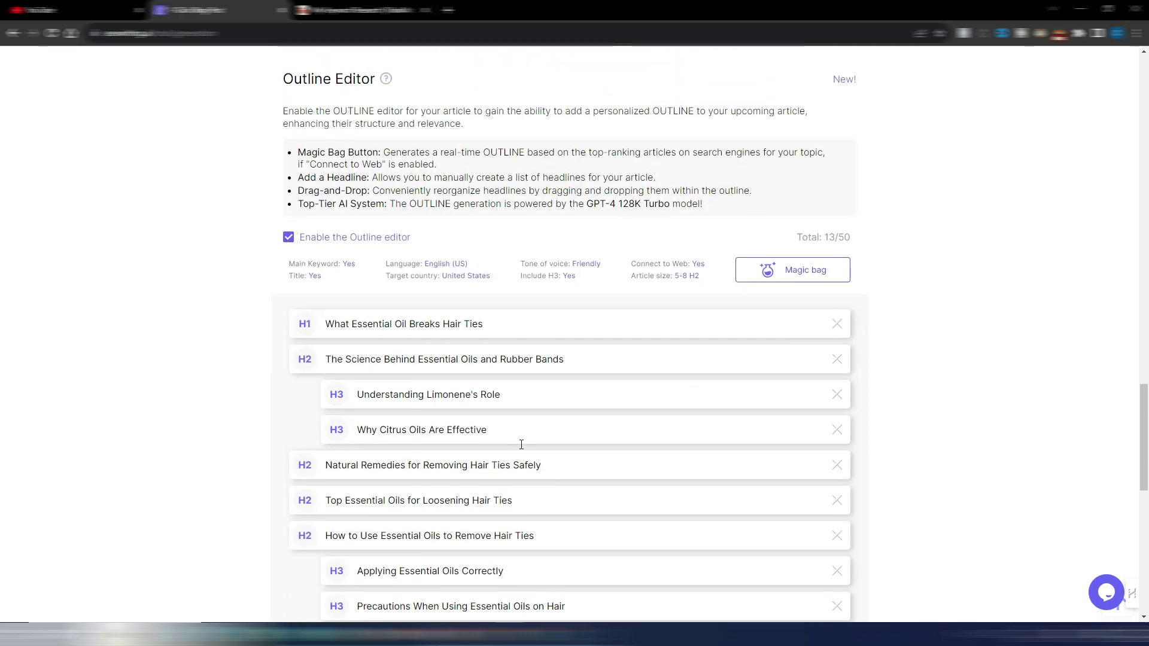
scroll(605, 455, "up", 10)
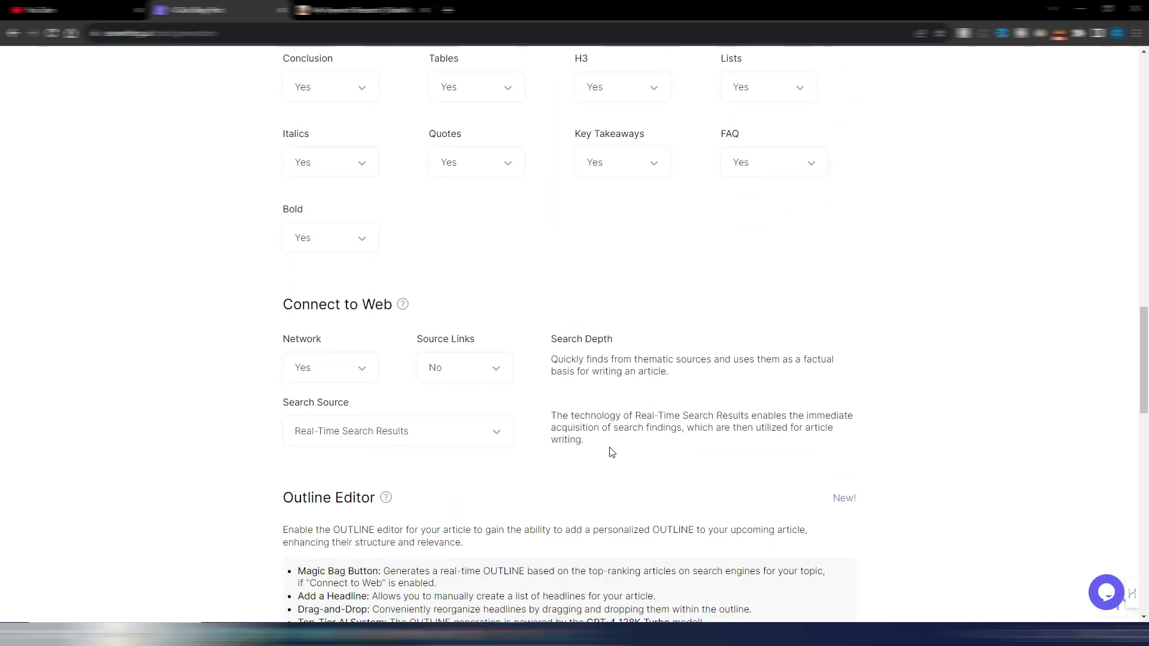
scroll(610, 449, "up", 12)
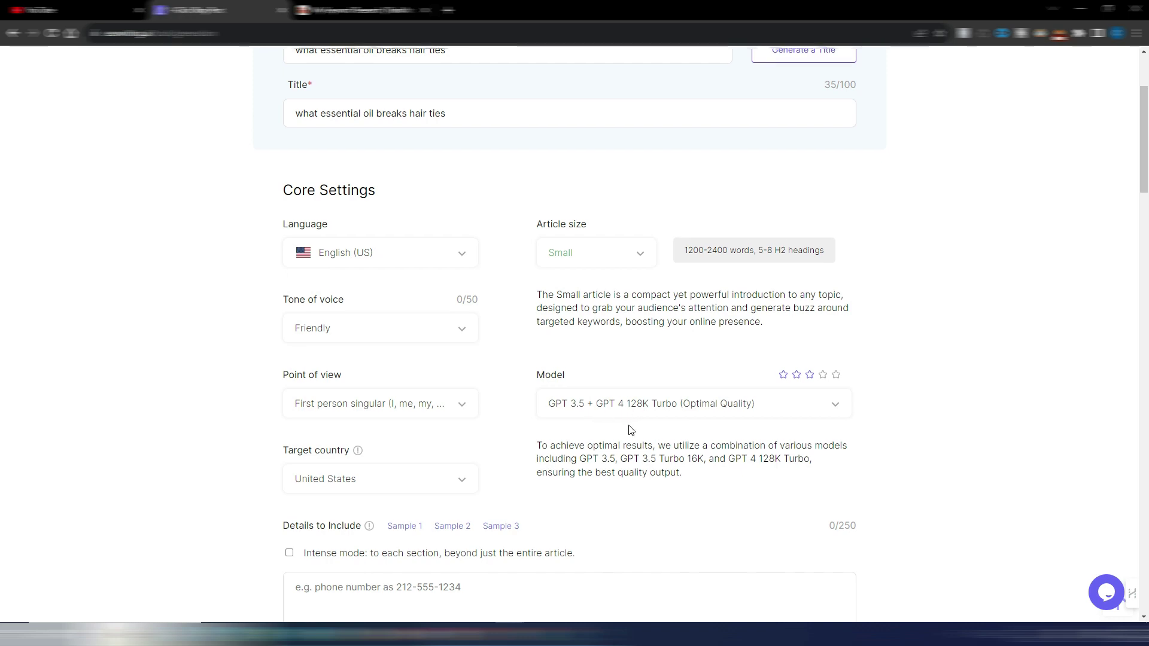
scroll(629, 429, "down", 20)
scroll(629, 430, "down", 8)
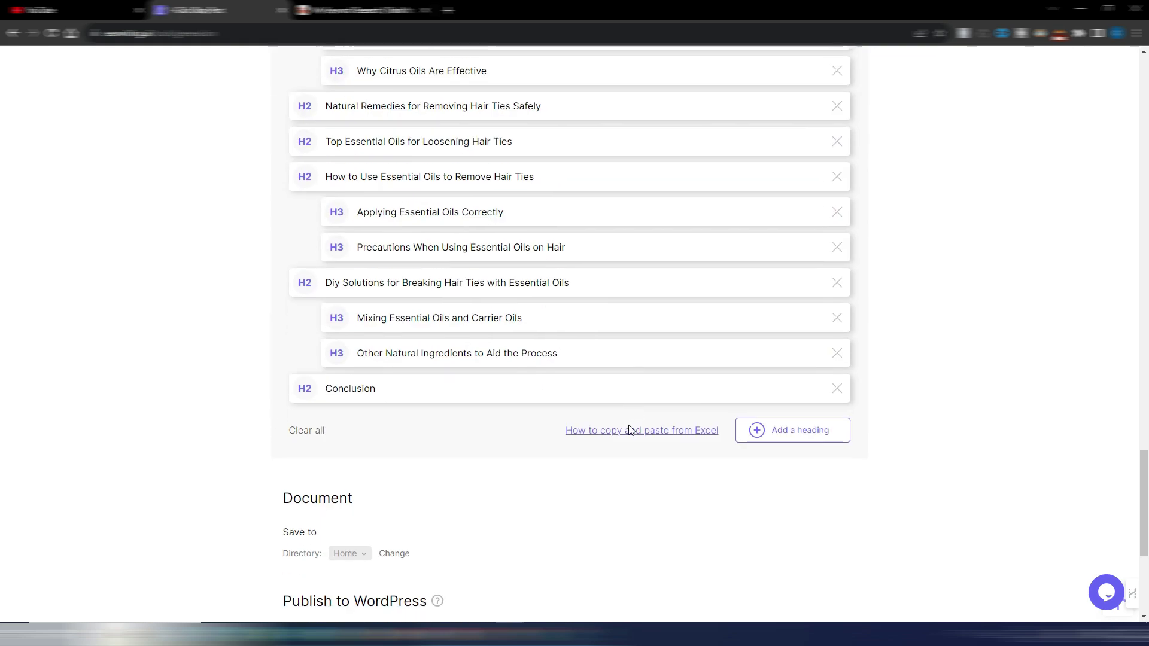
scroll(628, 431, "up", 3)
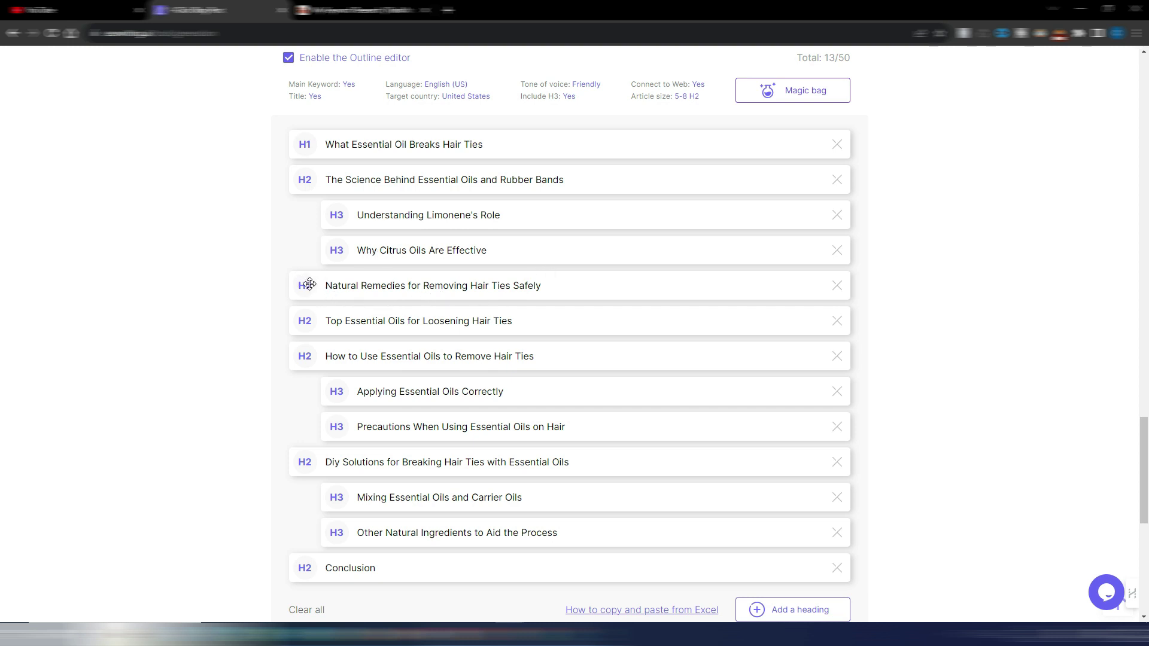
scroll(242, 333, "down", 1)
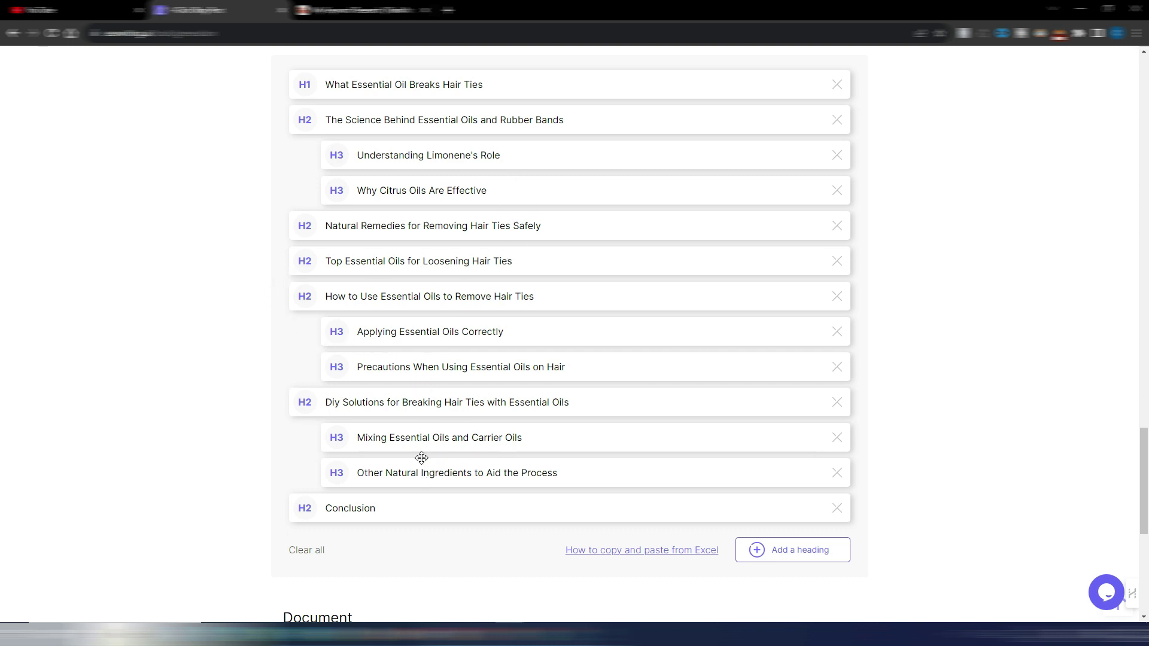
left_click_drag(392, 467, 400, 441)
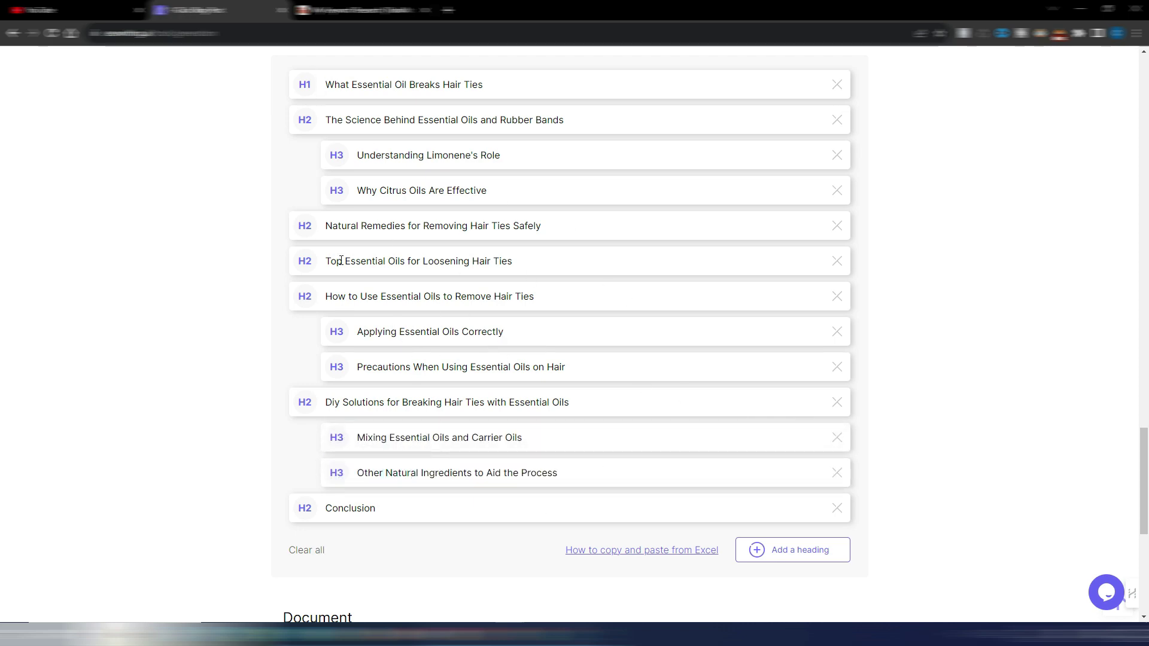
scroll(373, 331, "up", 4)
scroll(487, 324, "down", 6)
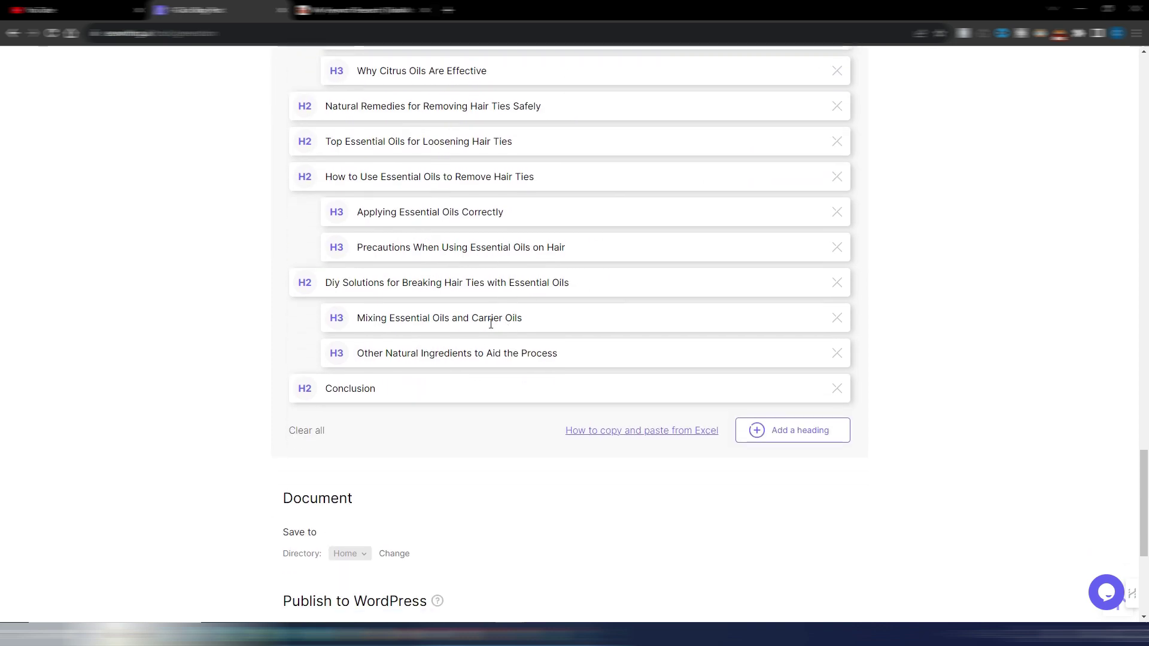
left_click(791, 429)
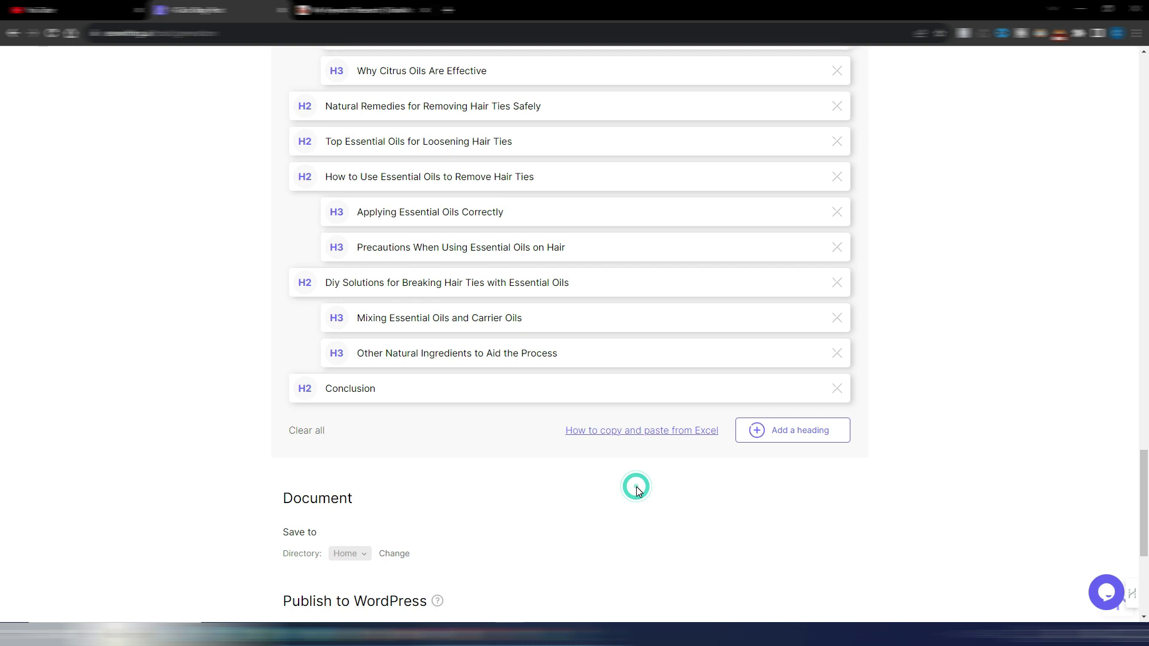
scroll(636, 487, "up", 5)
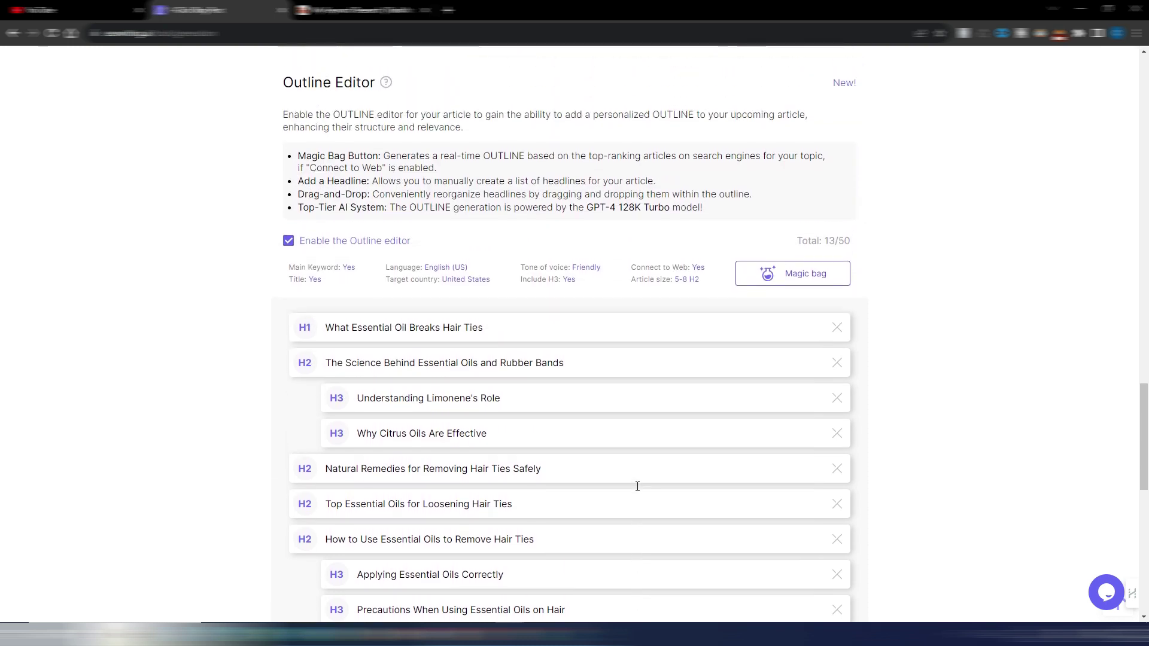
scroll(636, 482, "down", 2)
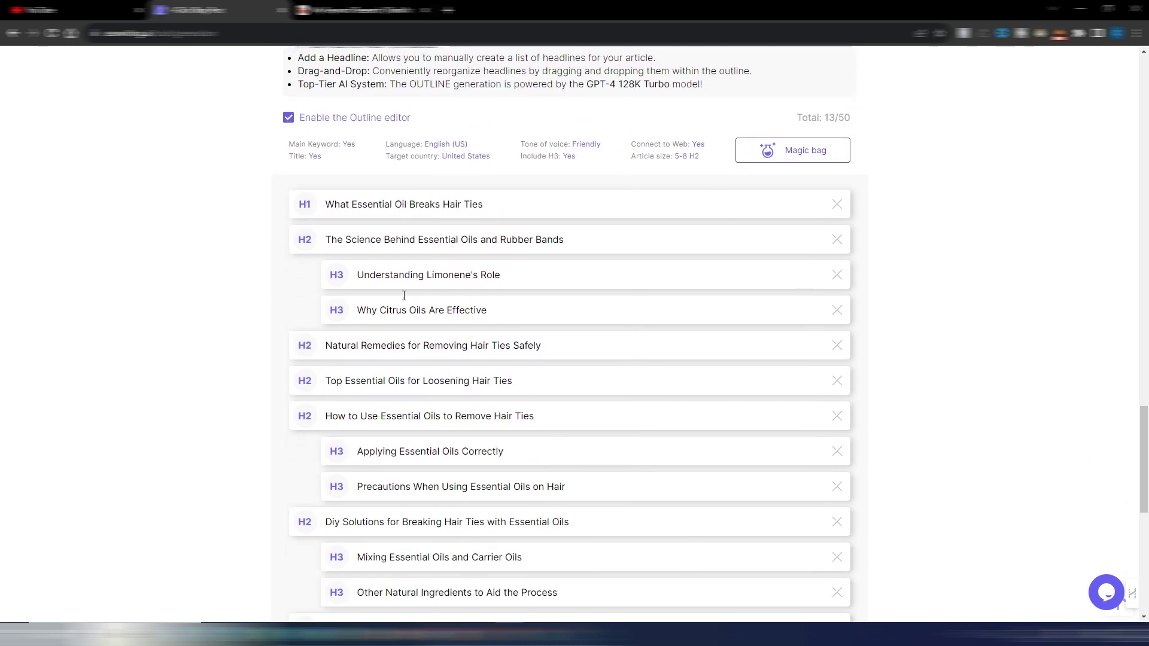
scroll(466, 441, "down", 4)
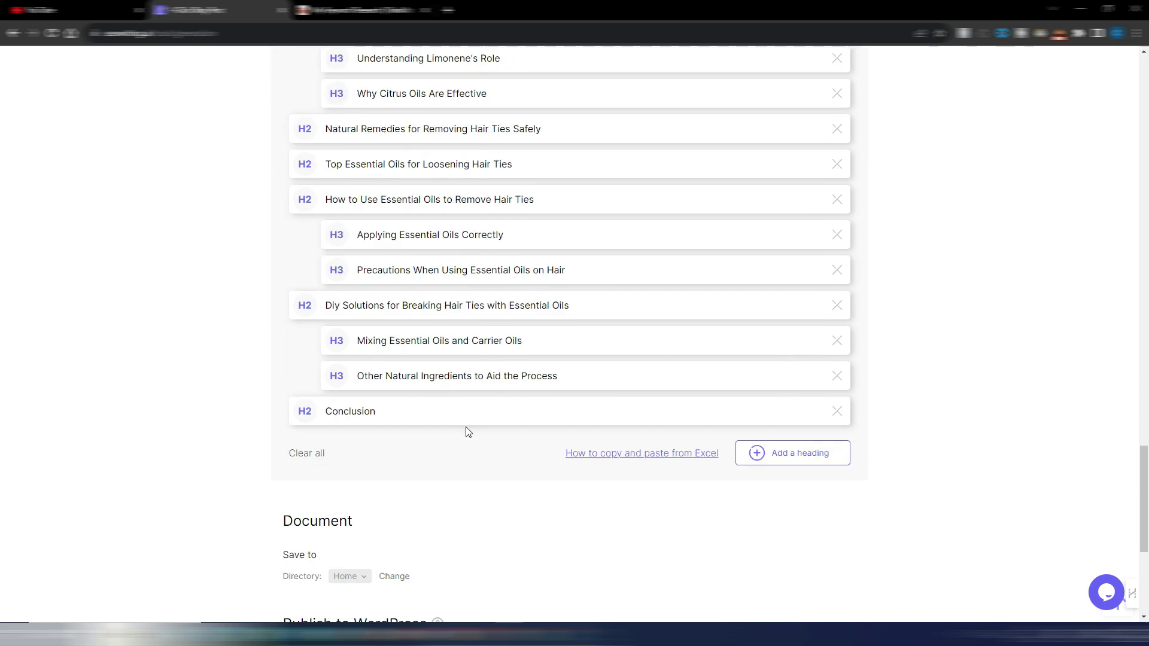
scroll(469, 432, "up", 3)
left_click(576, 425)
left_click(569, 425)
left_click(528, 427)
left_click(577, 428)
key("BackSpace")
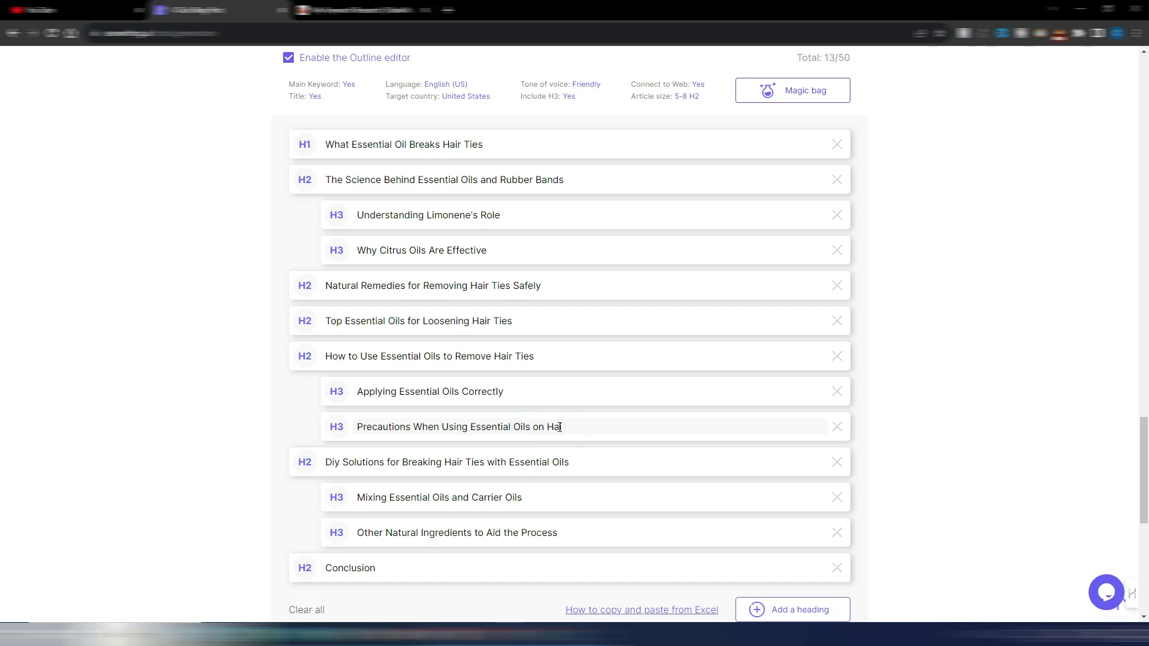
left_click(274, 406)
scroll(484, 503, "down", 1)
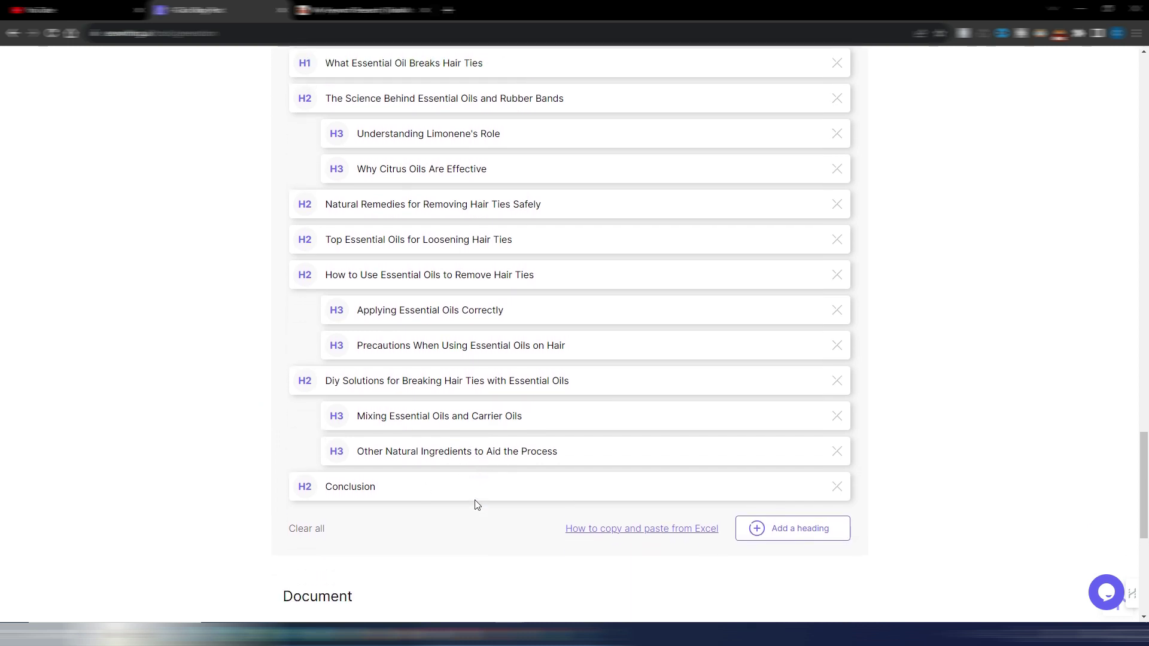
scroll(475, 499, "up", 2)
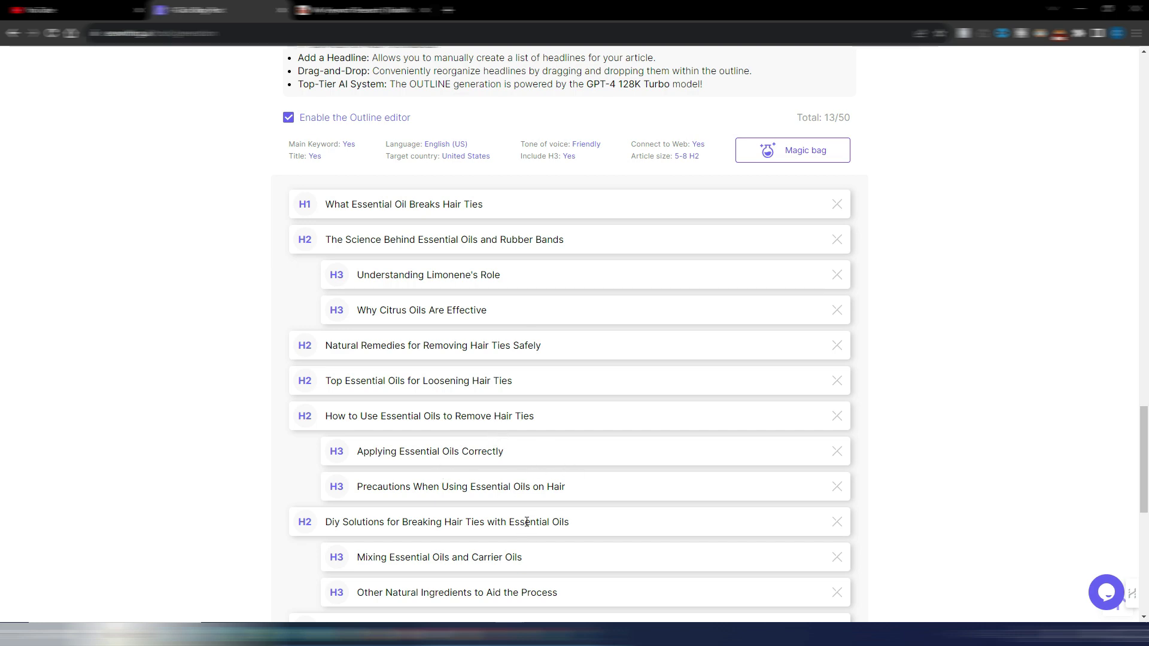
Step: Return to the top of the form and Run generation of the article
scroll(531, 507, "down", 9)
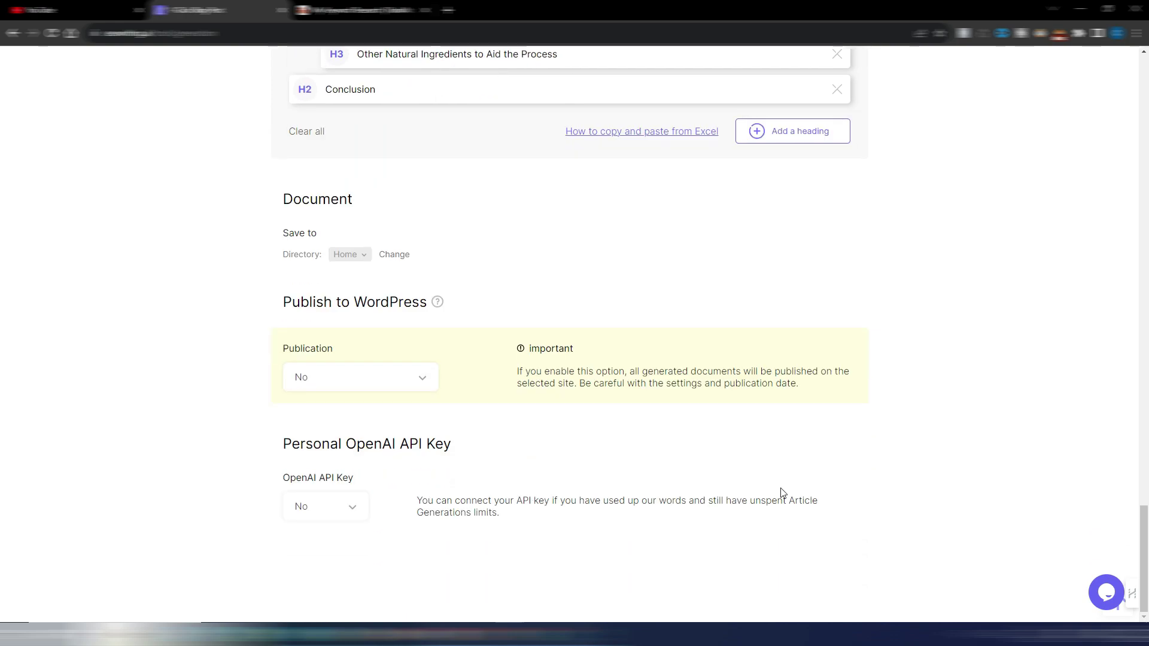
scroll(853, 482, "up", 20)
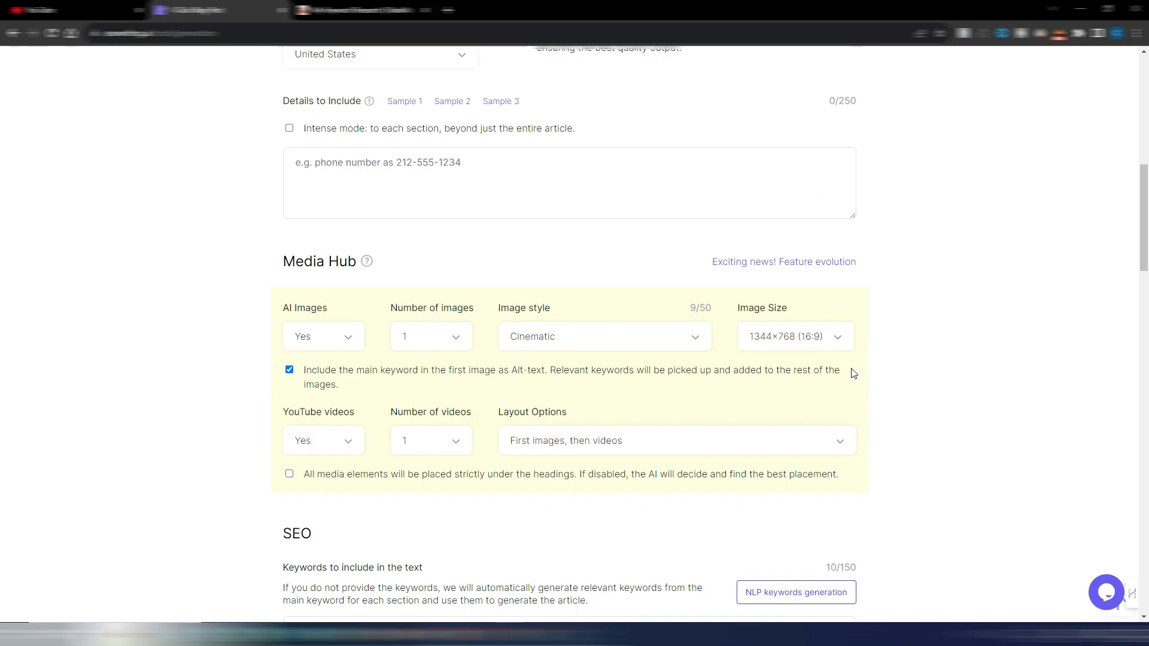
scroll(850, 373, "up", 8)
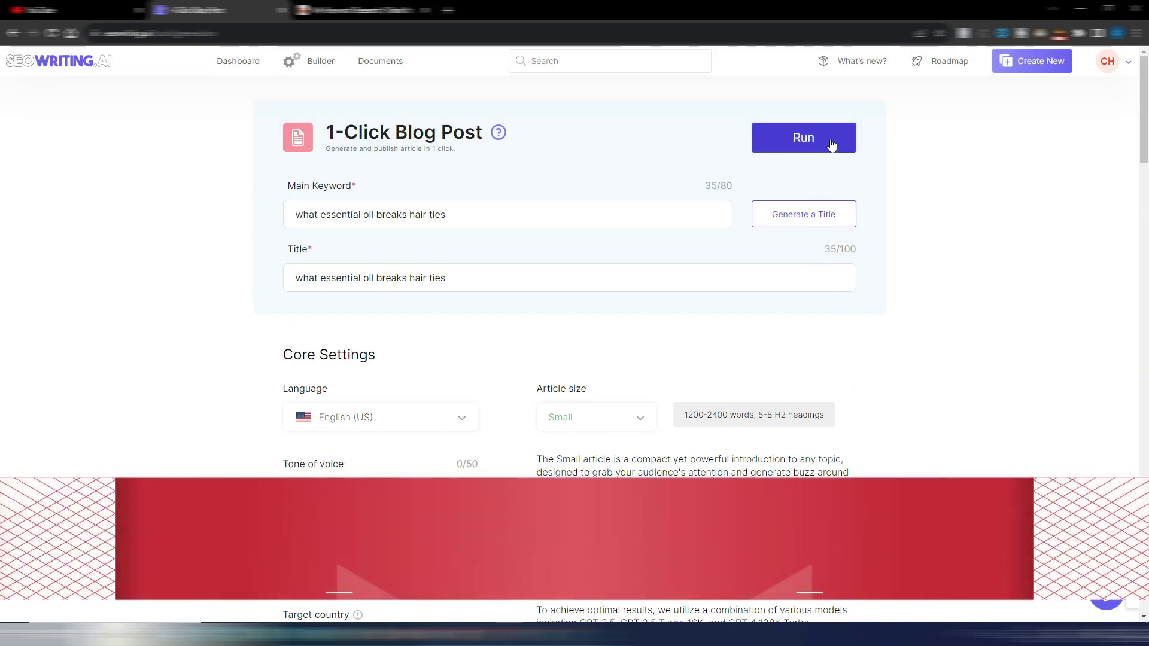
left_click(801, 145)
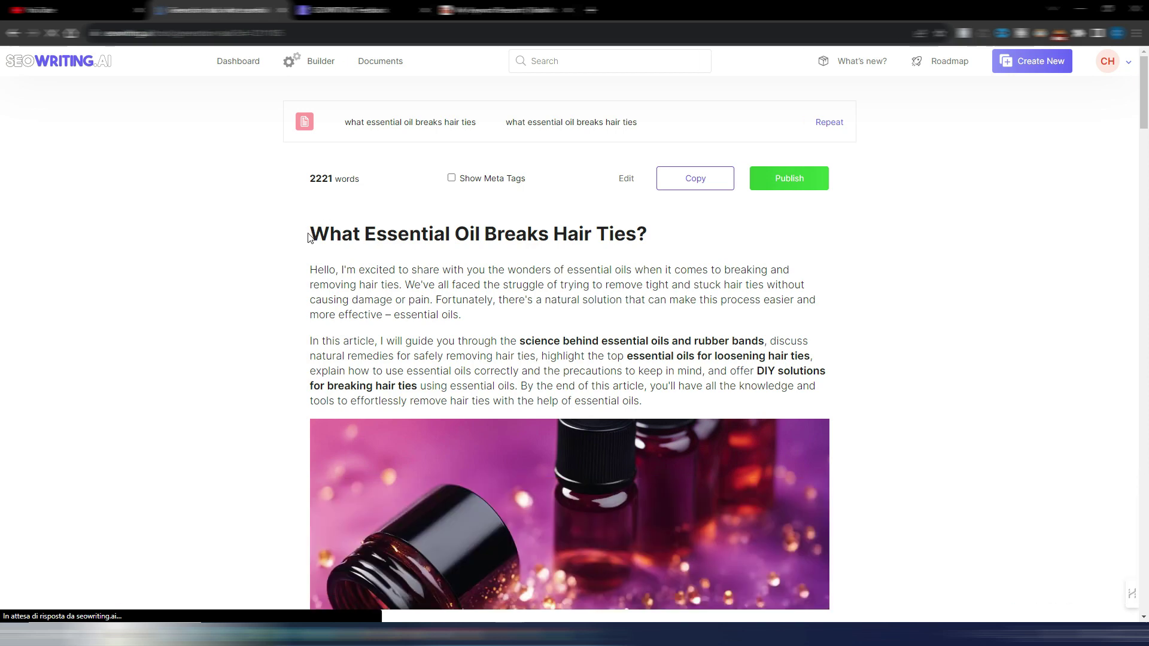
Step: Review the title 'What Essential Oil Breaks Hair Ties?' and the article's introduction
left_click_drag(309, 237, 666, 241)
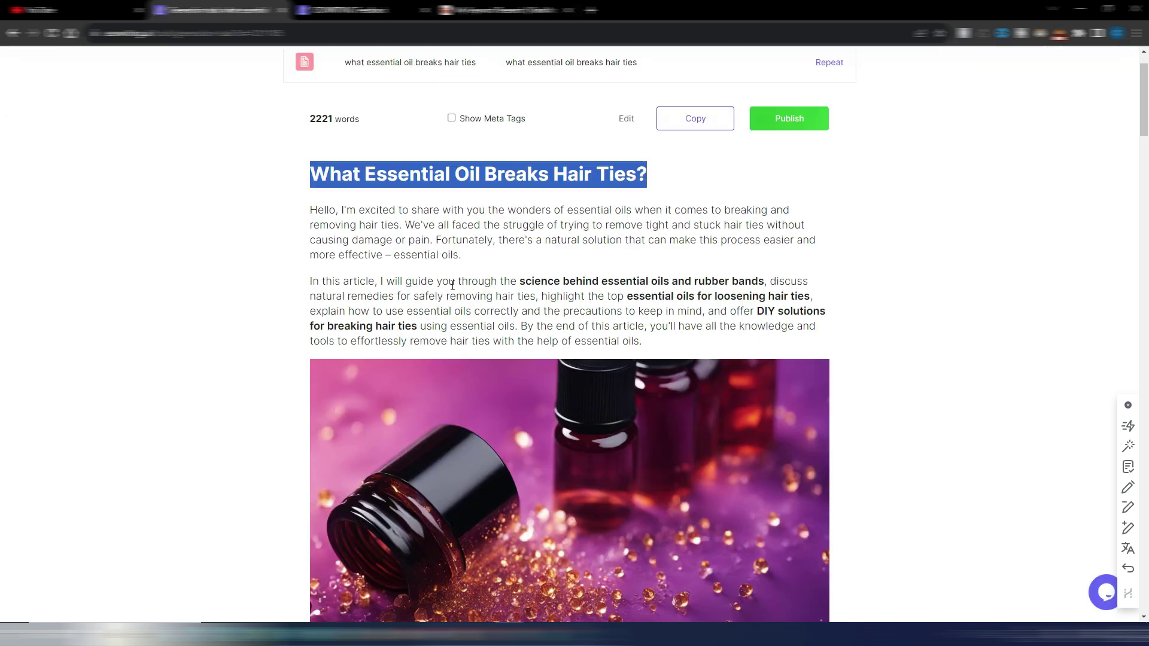
scroll(538, 298, "down", 1)
double_click(418, 224)
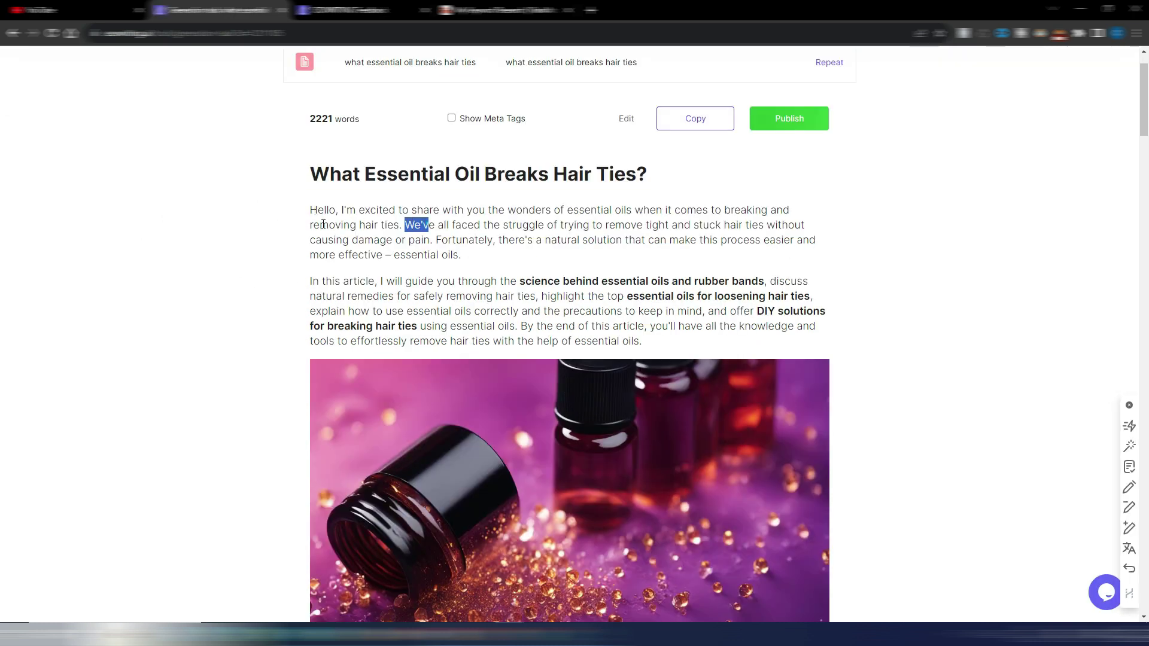
left_click(223, 266)
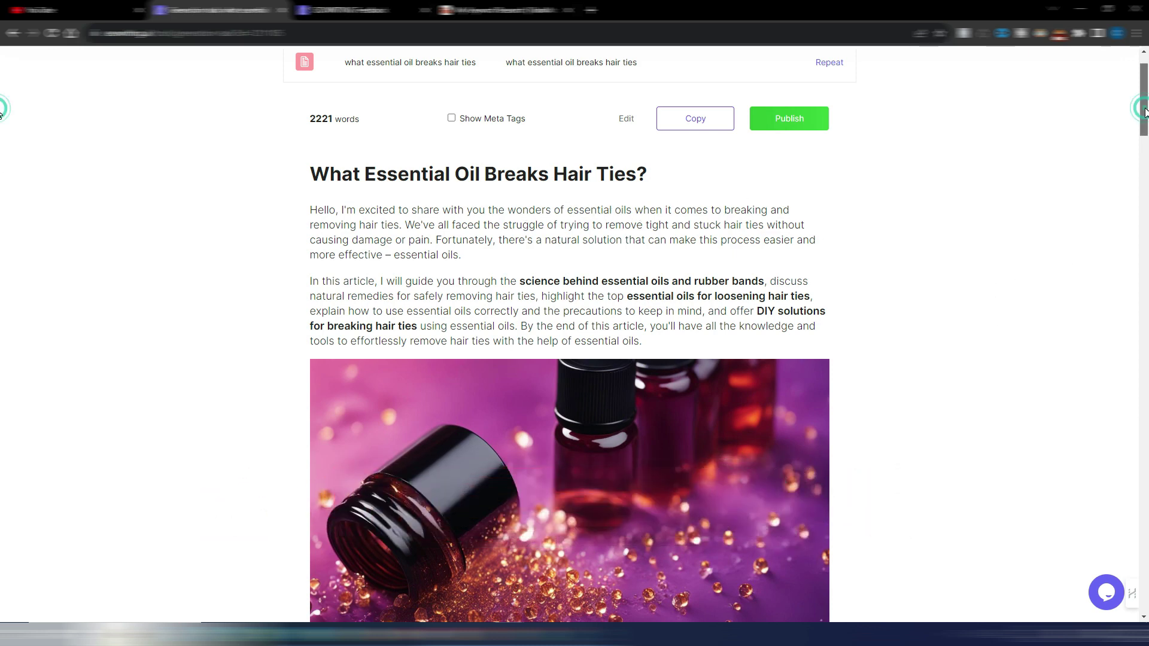
scroll(1144, 121, "down", 1)
scroll(1145, 121, "down", 2)
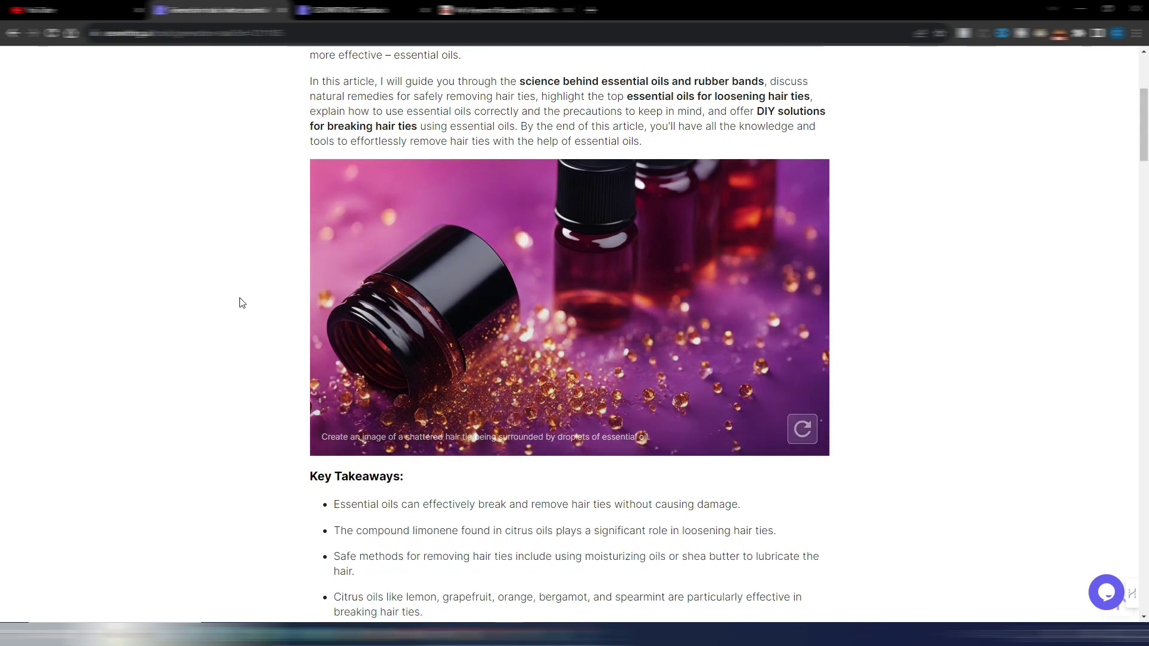
scroll(936, 259, "down", 4)
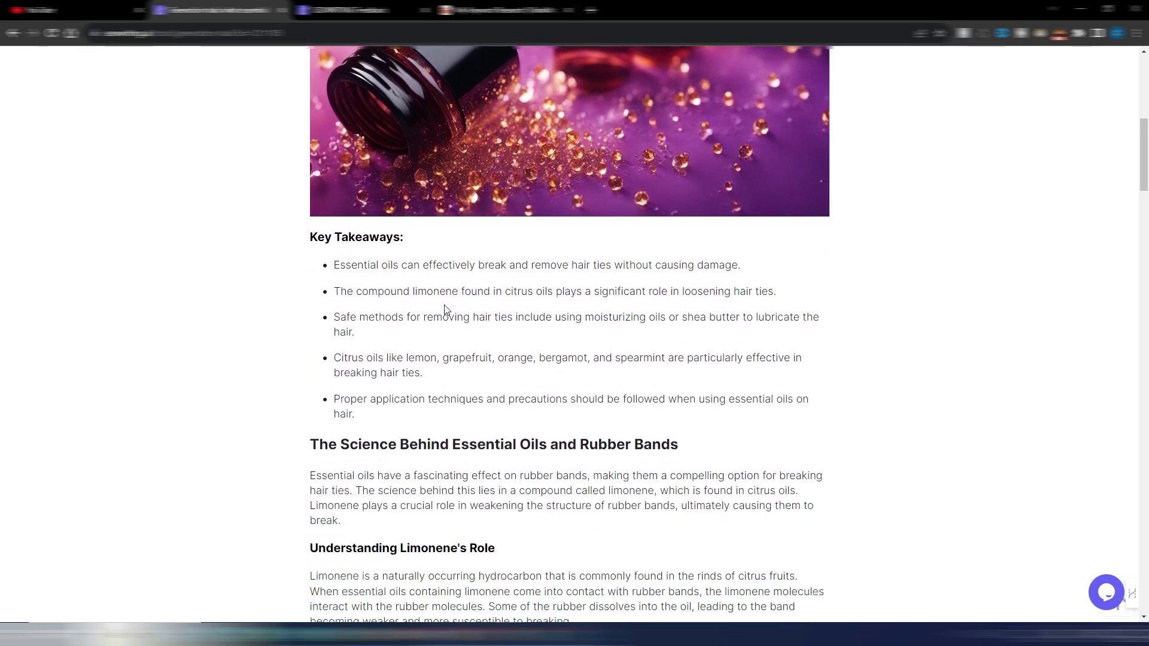
scroll(740, 328, "down", 3)
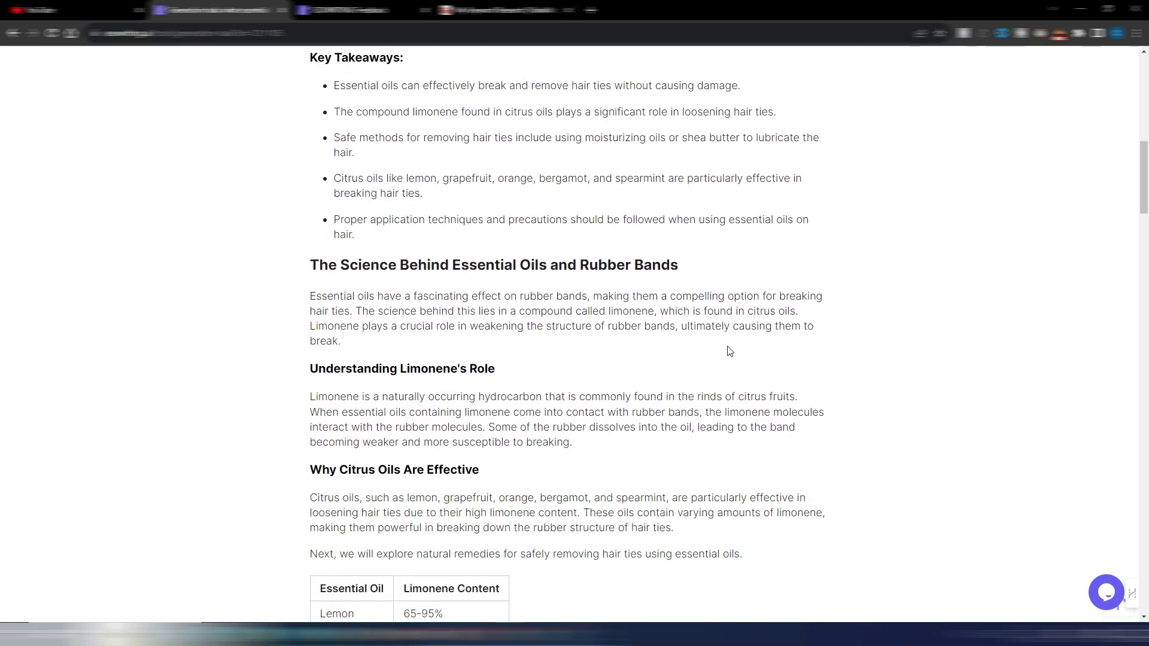
scroll(463, 296, "down", 1)
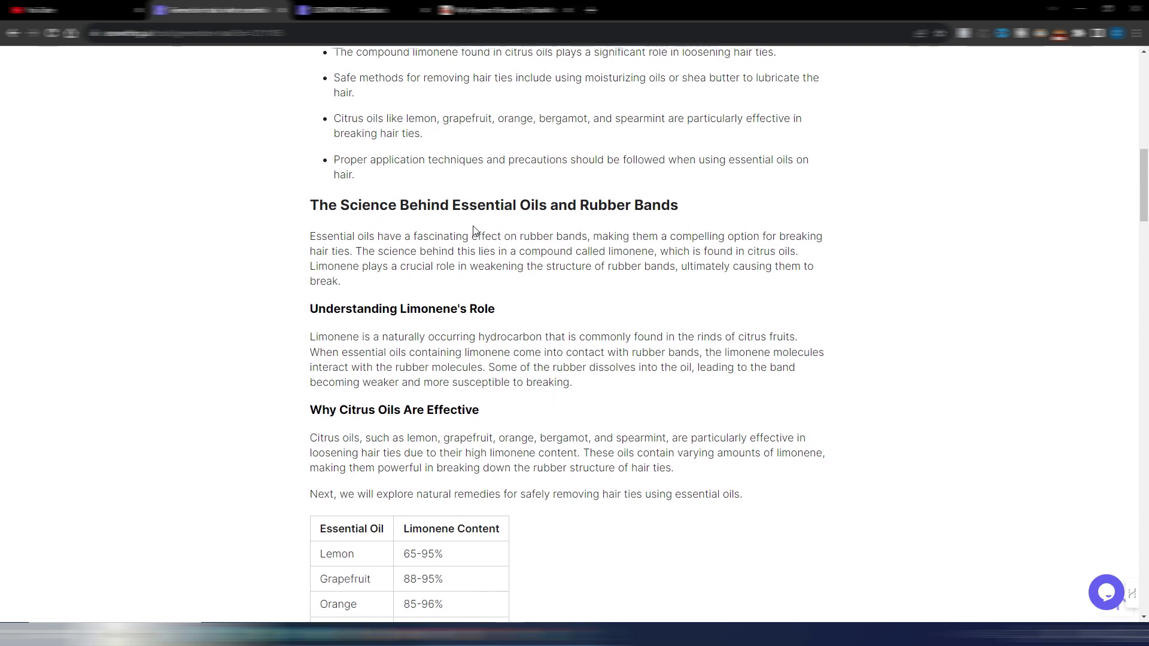
Step: Read on through 'The Science Behind Essential Oils and Rubber Bands' and the remaining sections
left_click_drag(686, 208, 295, 197)
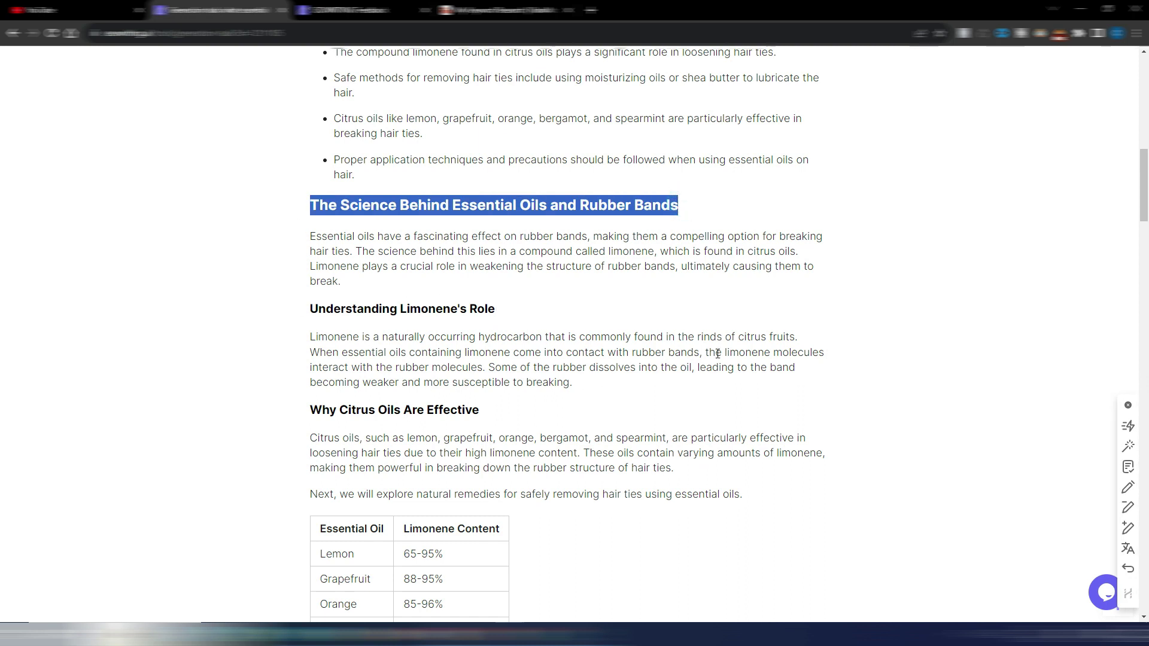
scroll(719, 352, "down", 4)
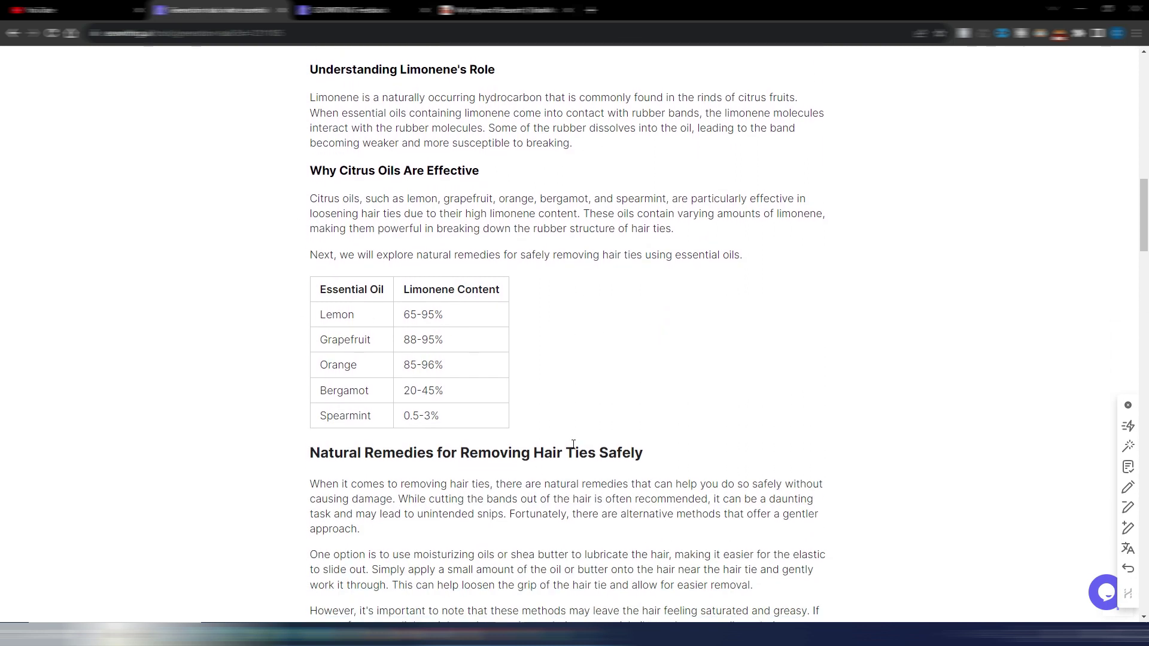
scroll(736, 314, "down", 3)
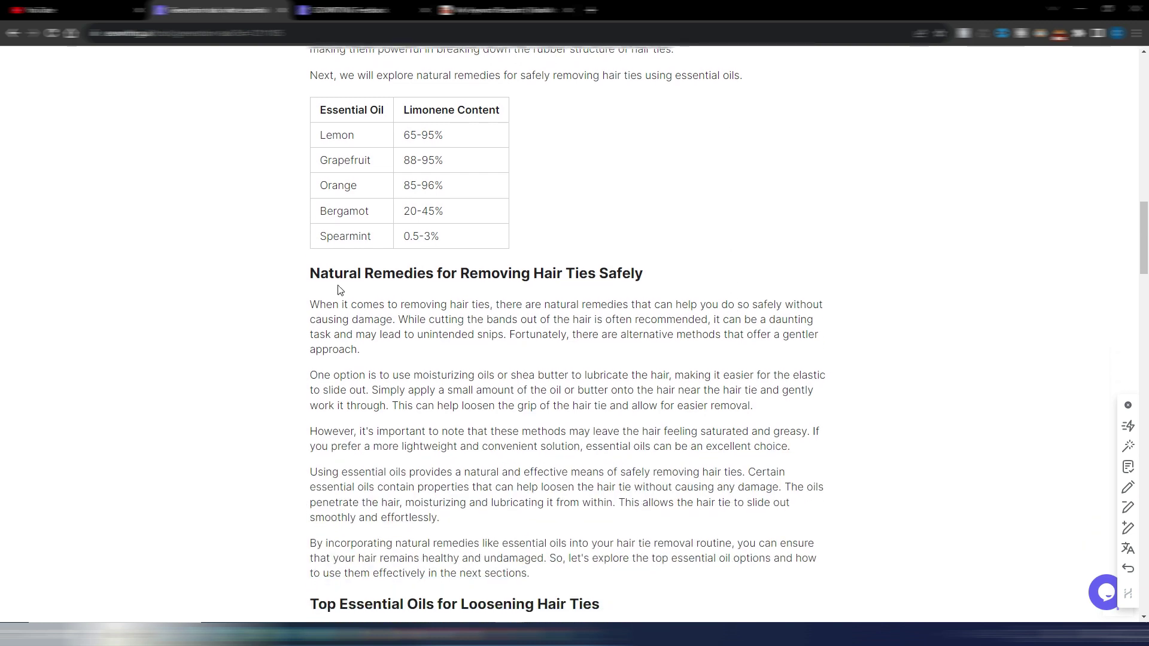
scroll(692, 320, "down", 4)
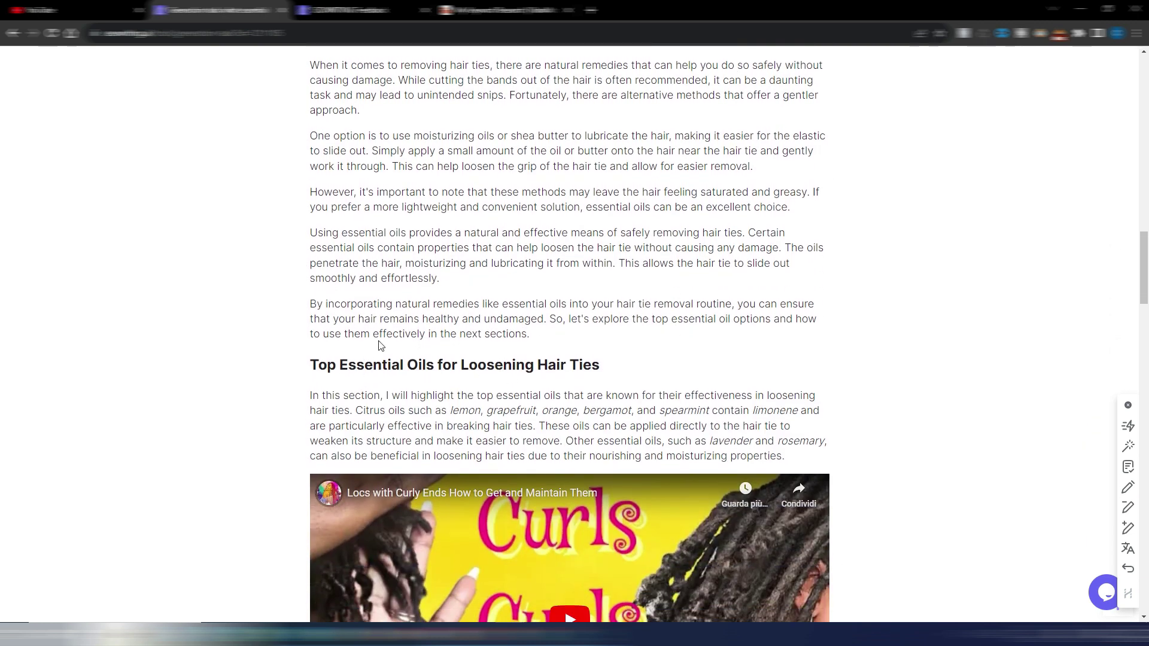
scroll(639, 367, "down", 3)
scroll(640, 337, "down", 2)
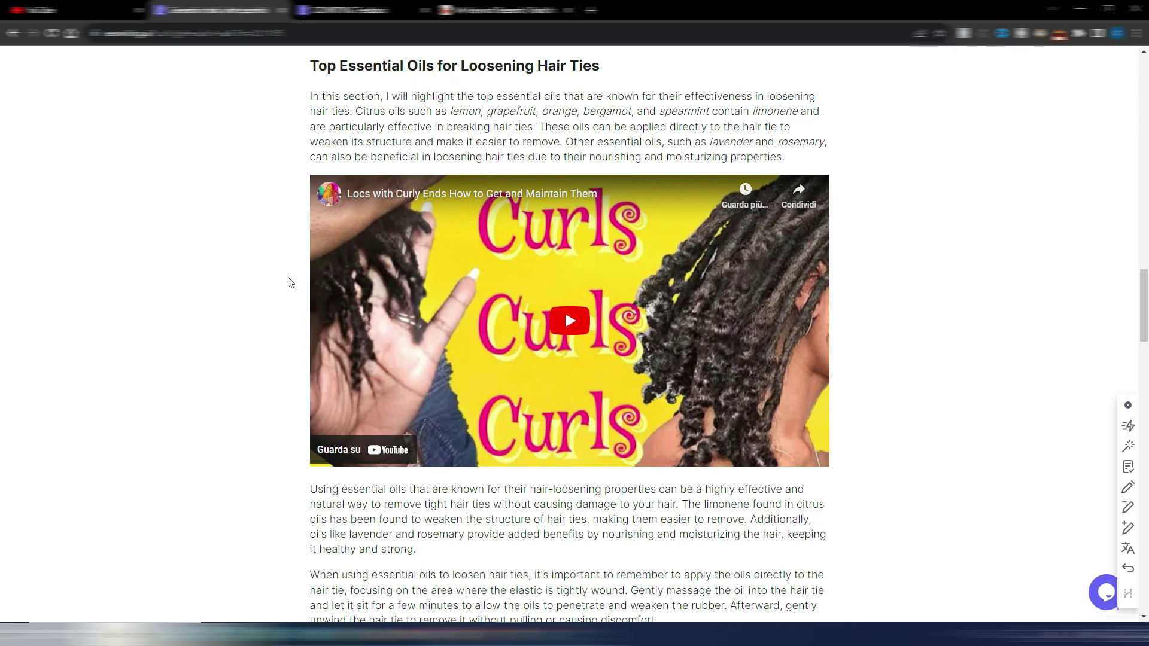
scroll(254, 271, "down", 8)
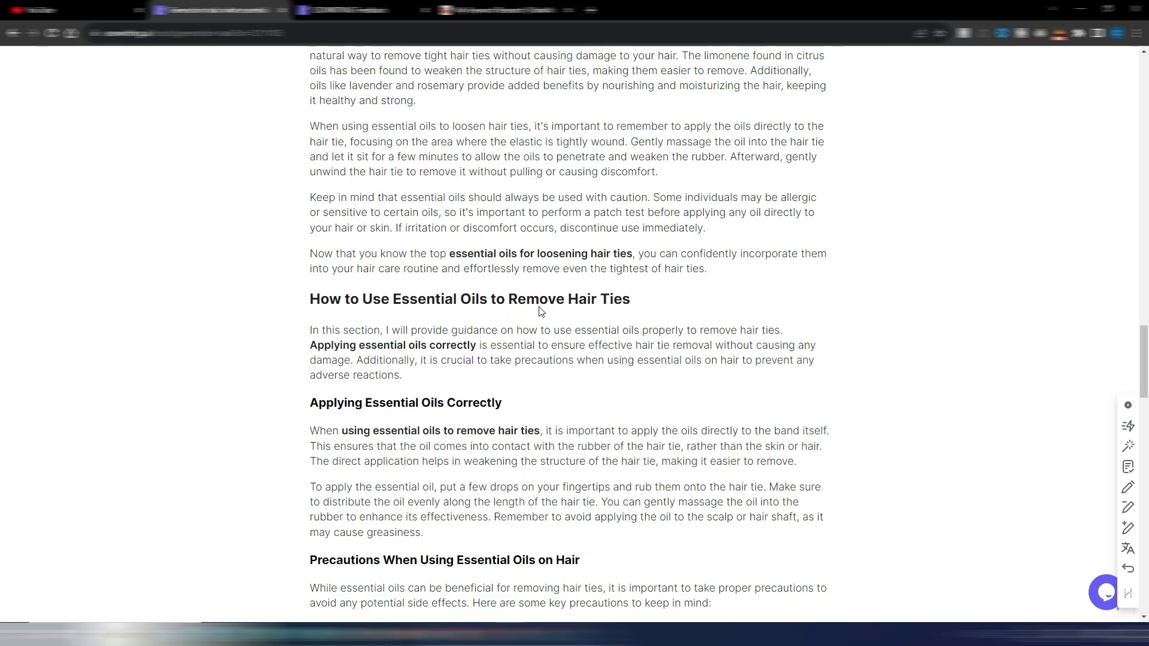
scroll(830, 200, "down", 1)
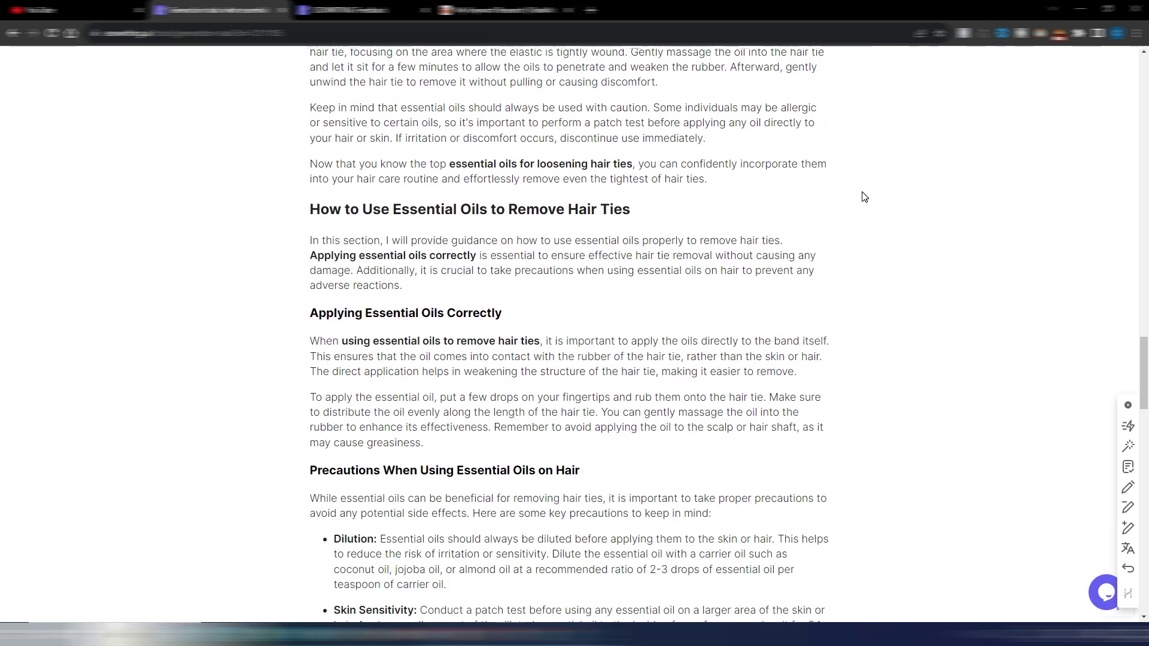
scroll(864, 197, "down", 1)
scroll(863, 196, "down", 1)
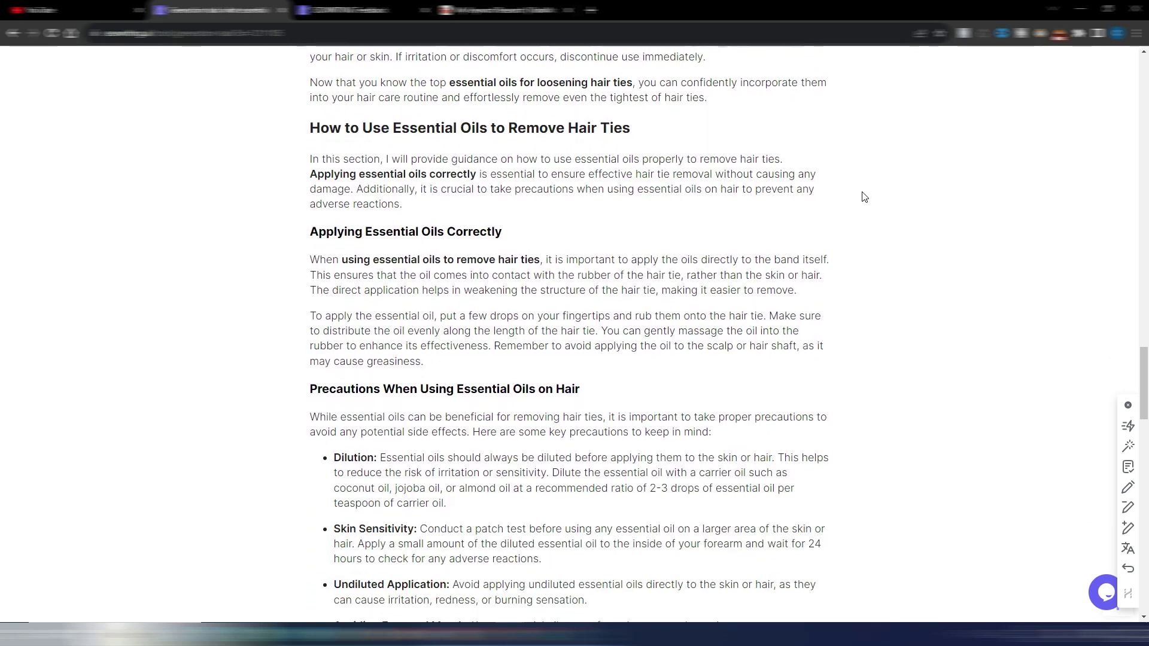
scroll(812, 214, "down", 4)
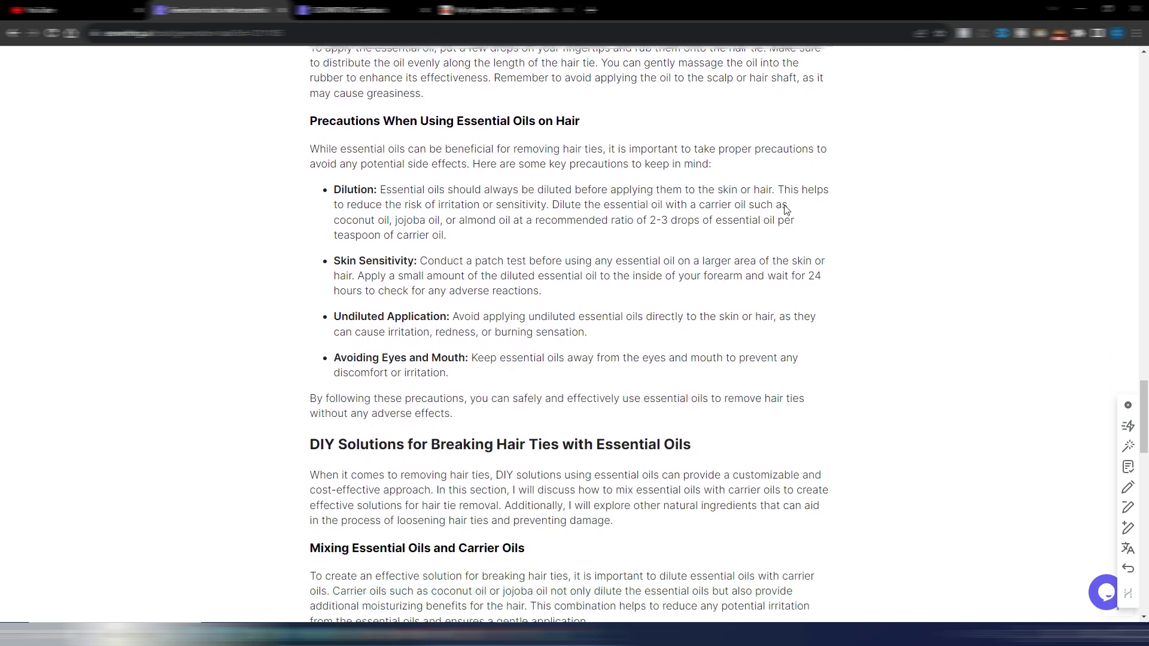
scroll(781, 261, "down", 4)
scroll(775, 264, "down", 1)
scroll(775, 264, "down", 3)
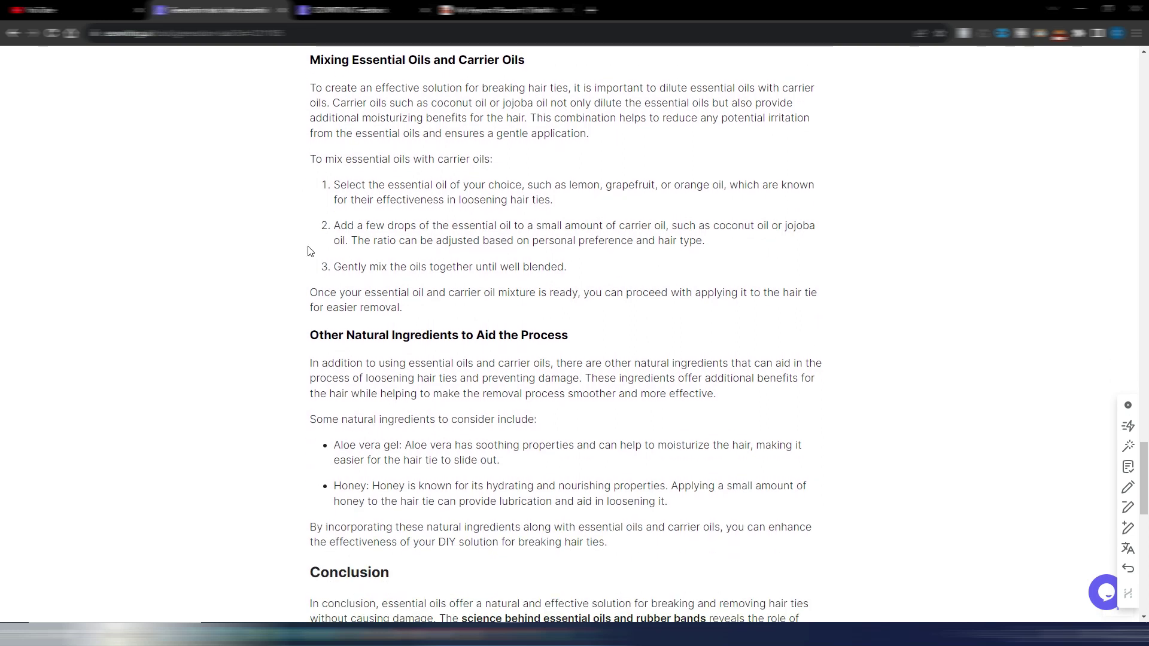
scroll(794, 289, "down", 4)
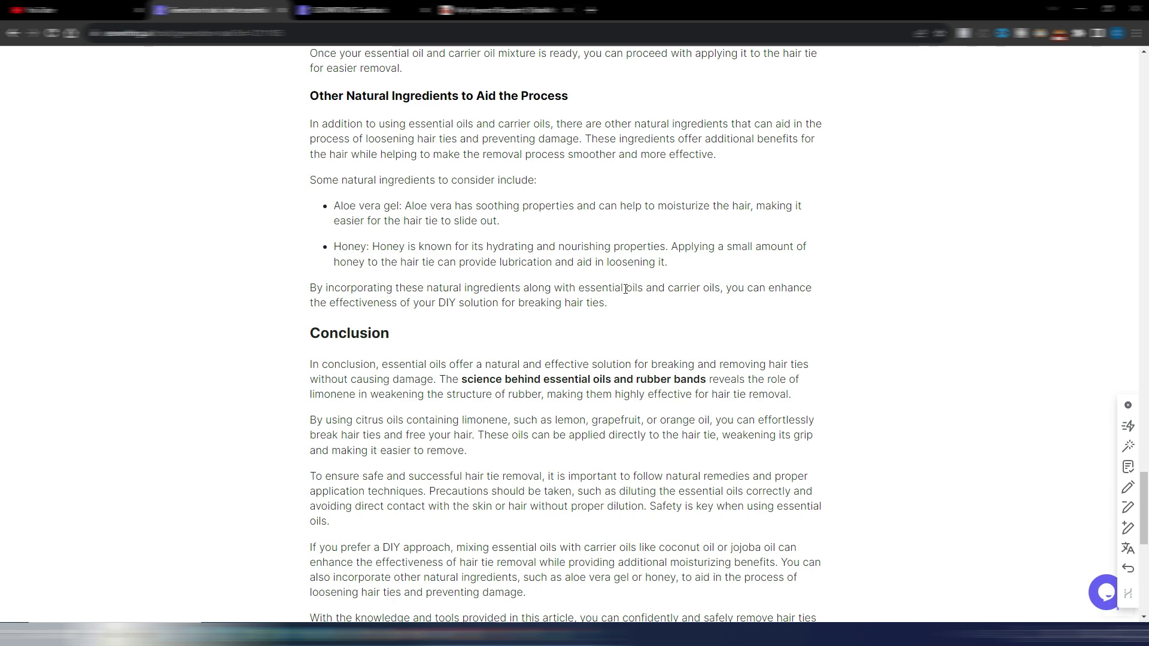
scroll(625, 290, "down", 5)
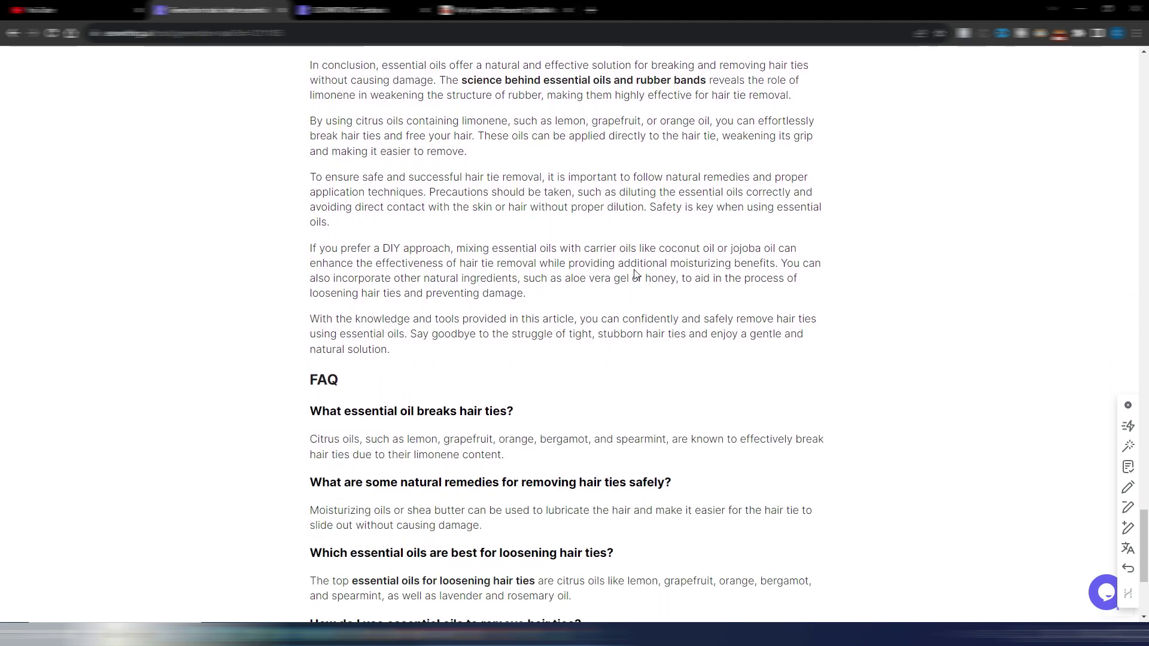
scroll(828, 275, "down", 4)
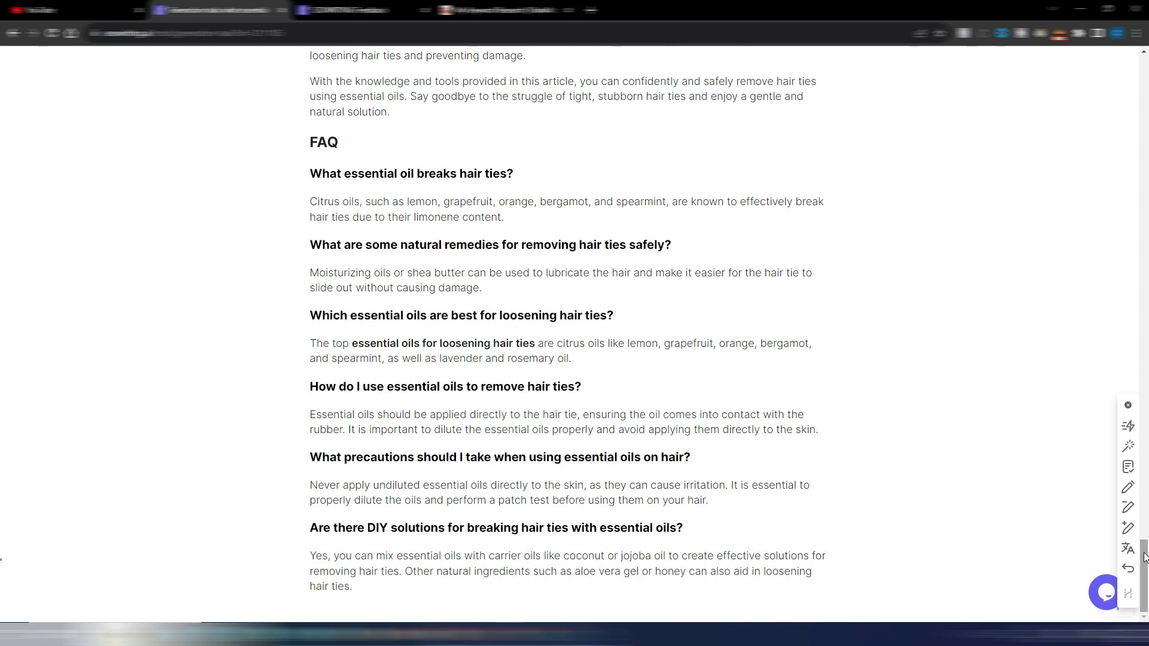
scroll(2, 562, "up", 5)
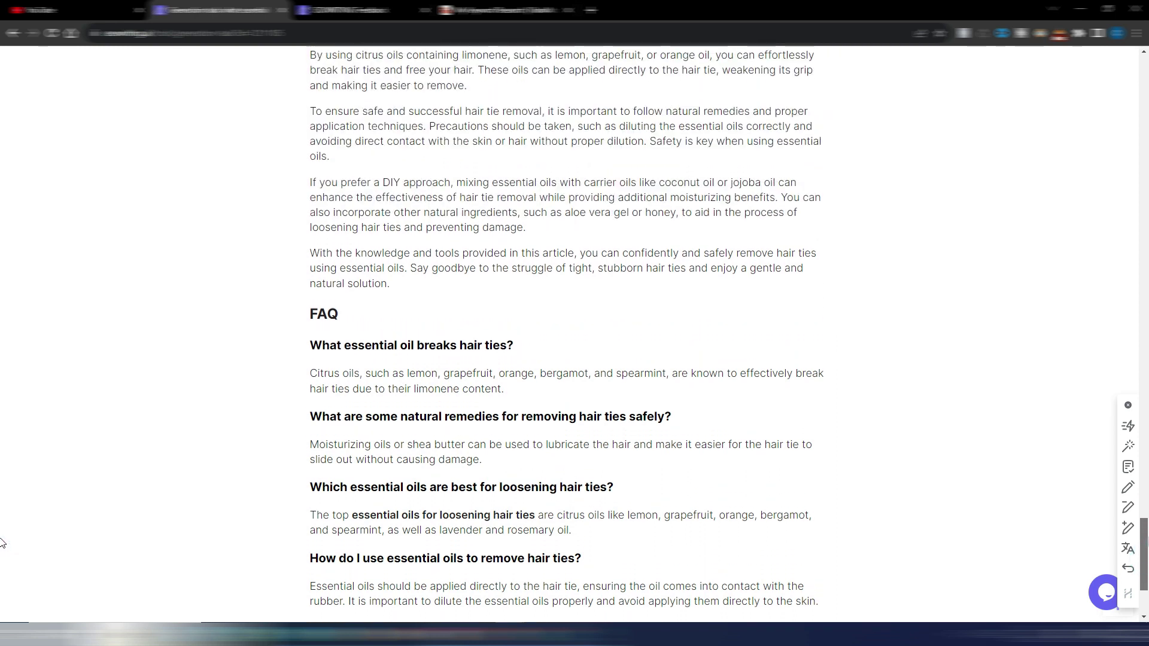
scroll(2, 522, "up", 13)
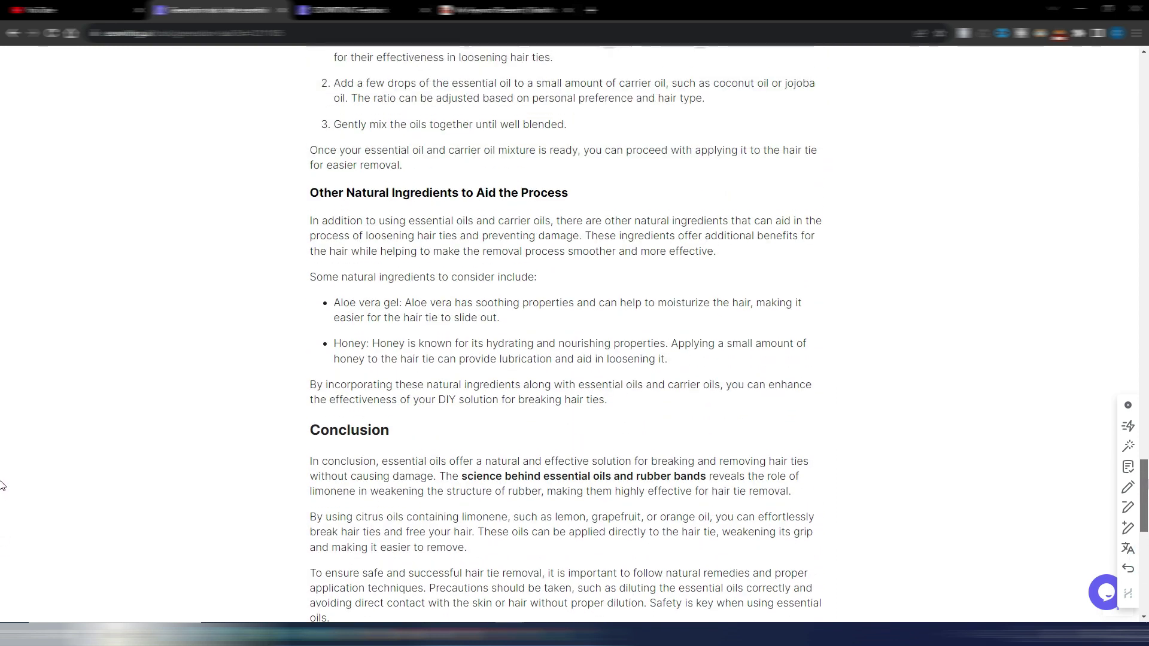
left_click_drag(1142, 428, 1143, 79)
left_click(875, 285)
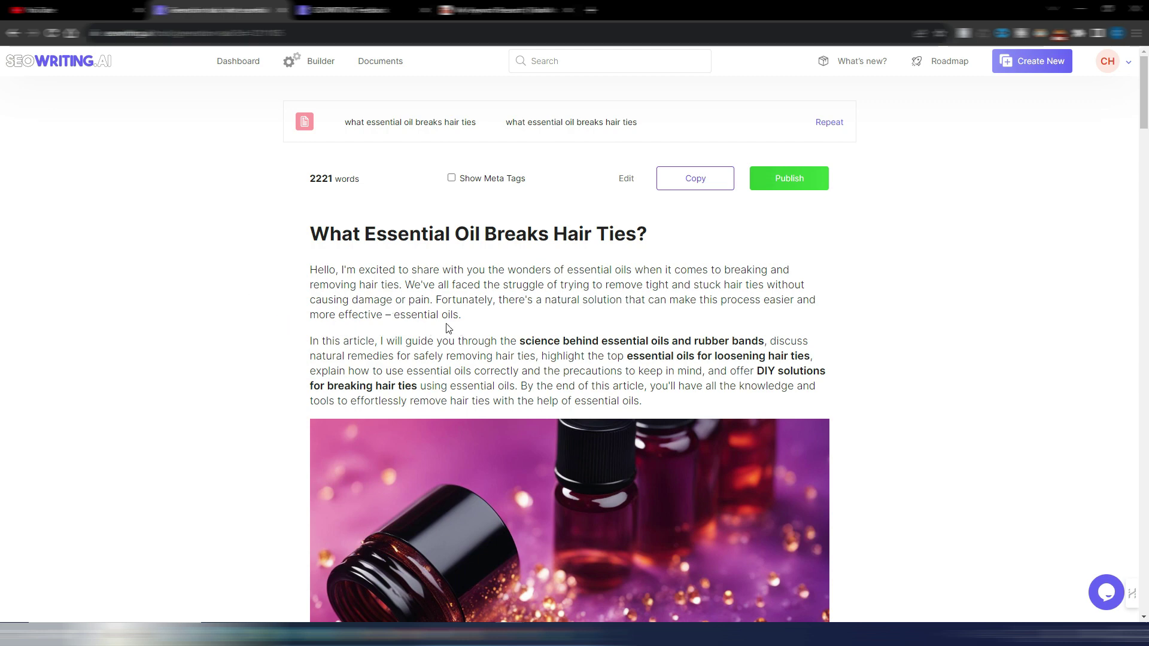
Step: Switch to the Canny Roadmap tab and browse the In Progress feature requests
left_click(344, 11)
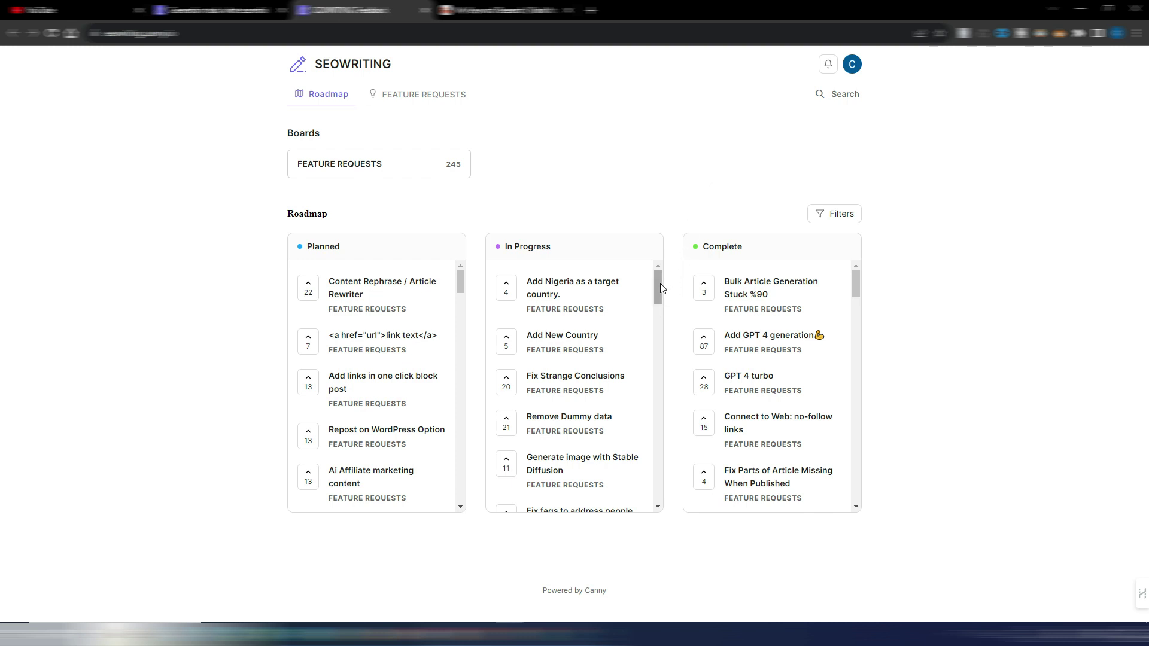
scroll(658, 280, "down", 10)
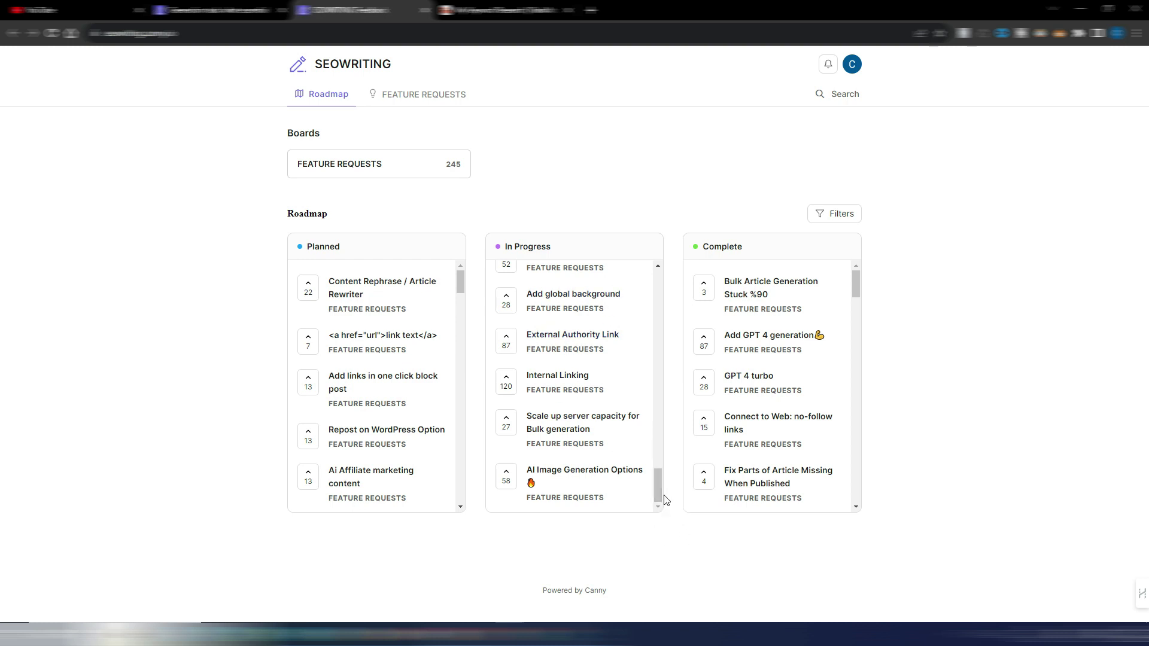
scroll(659, 481, "up", 3)
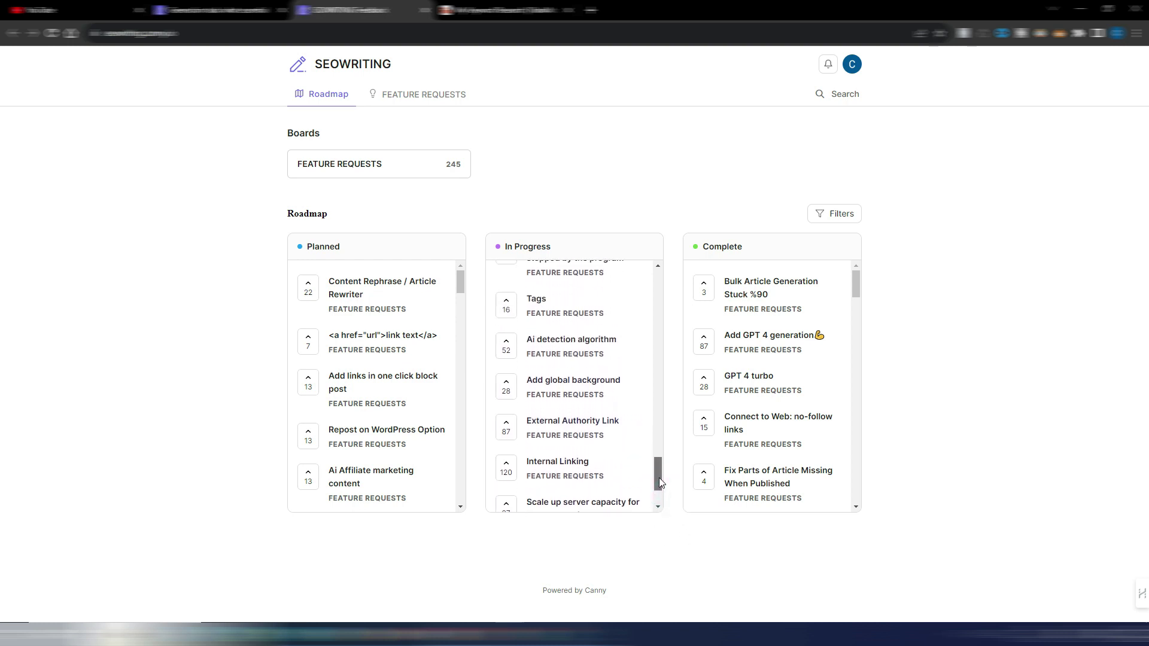
scroll(659, 478, "up", 2)
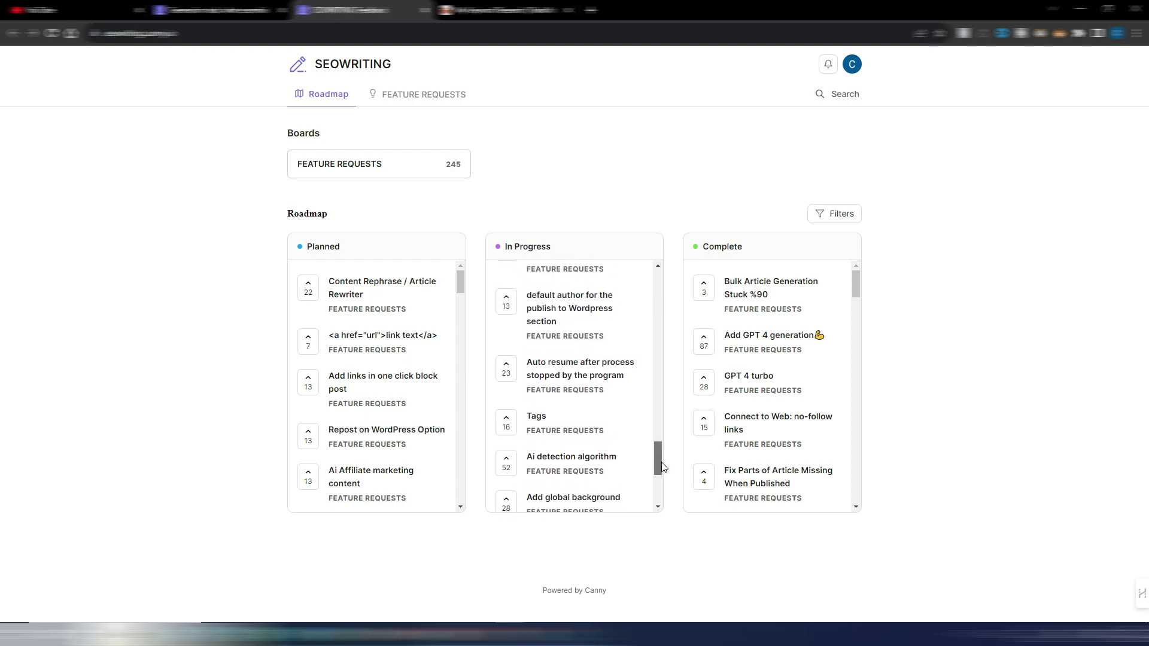
scroll(662, 463, "up", 1)
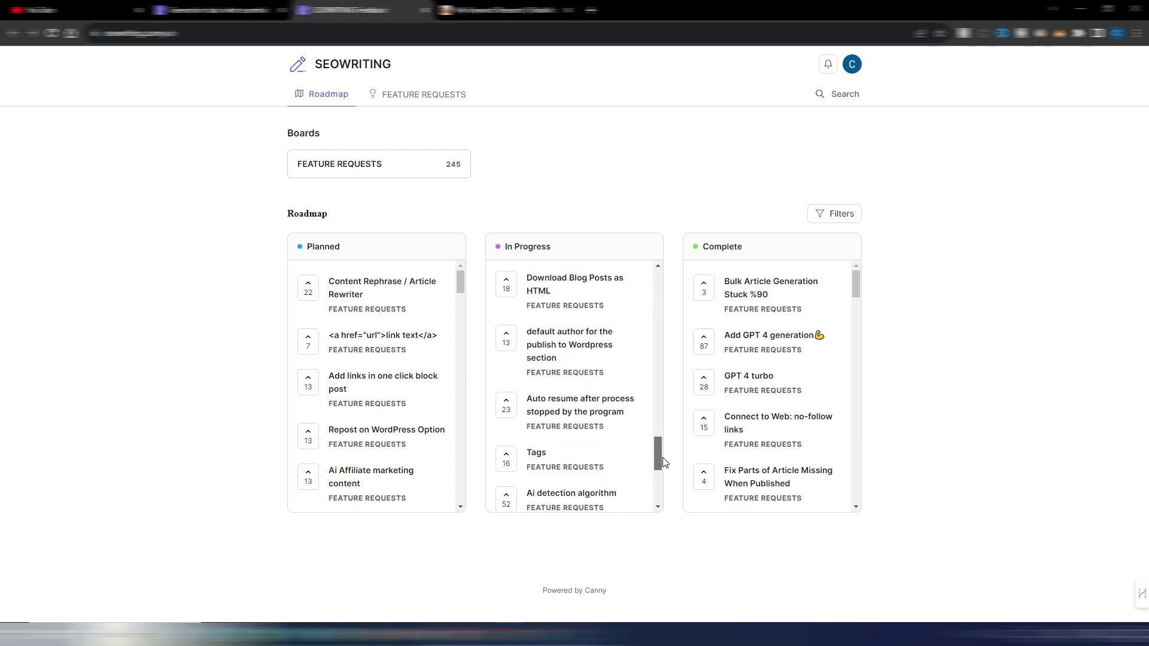
scroll(660, 455, "up", 3)
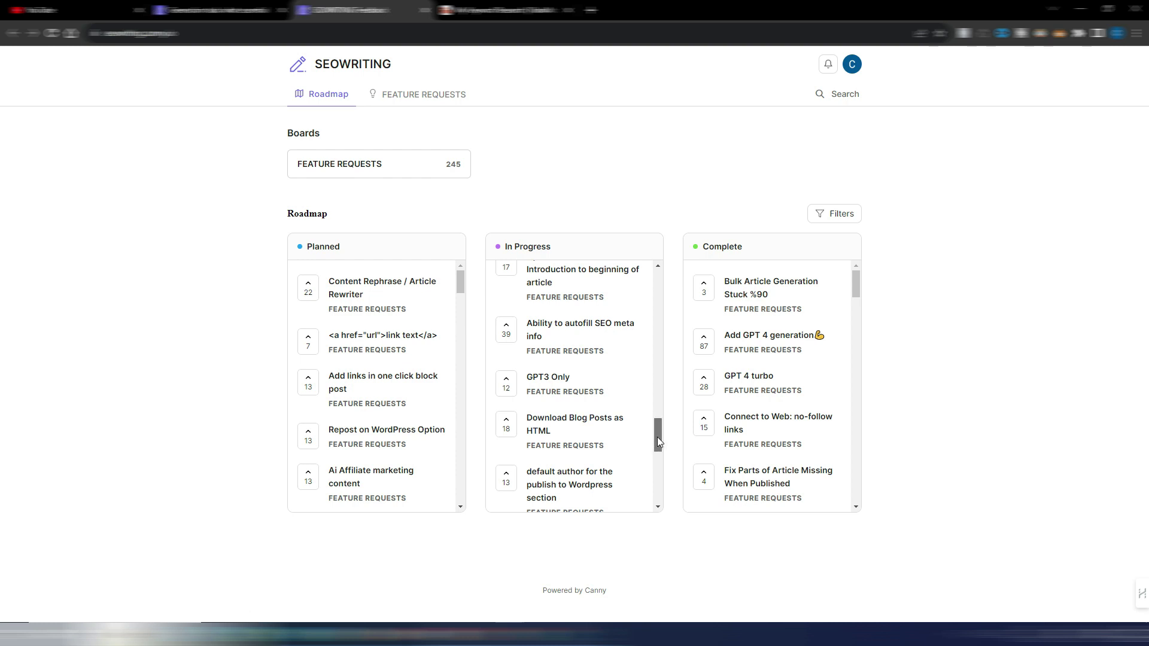
scroll(657, 437, "up", 2)
left_click_drag(657, 435, 665, 358)
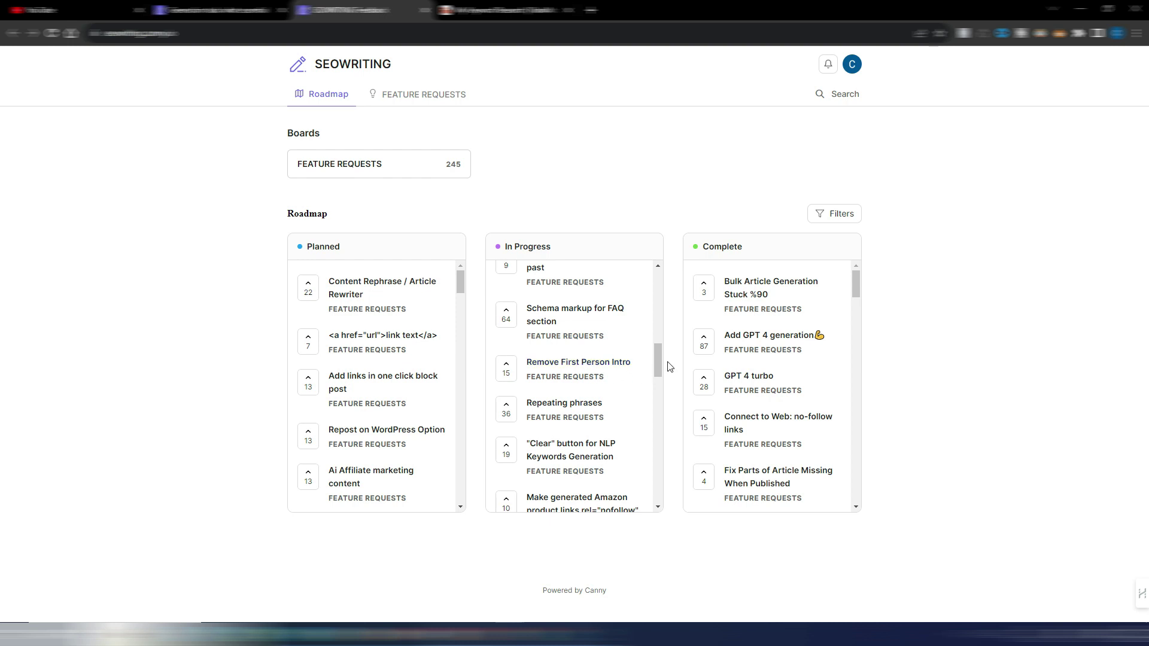
scroll(658, 361, "up", 2)
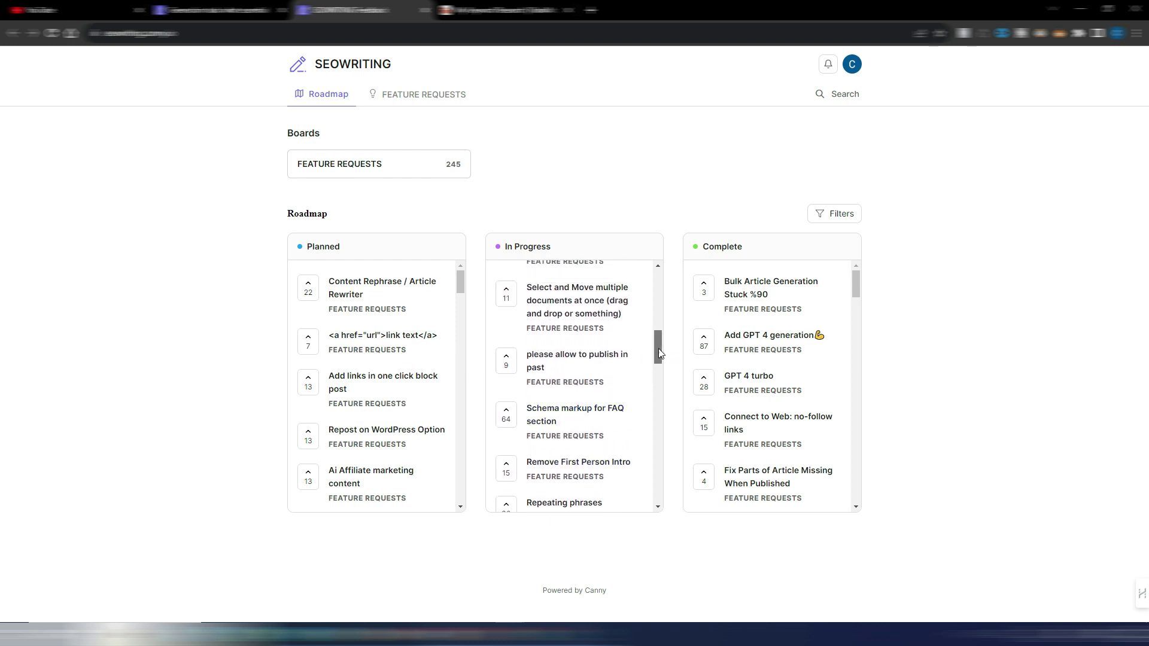
scroll(658, 349, "up", 1)
scroll(659, 347, "up", 10)
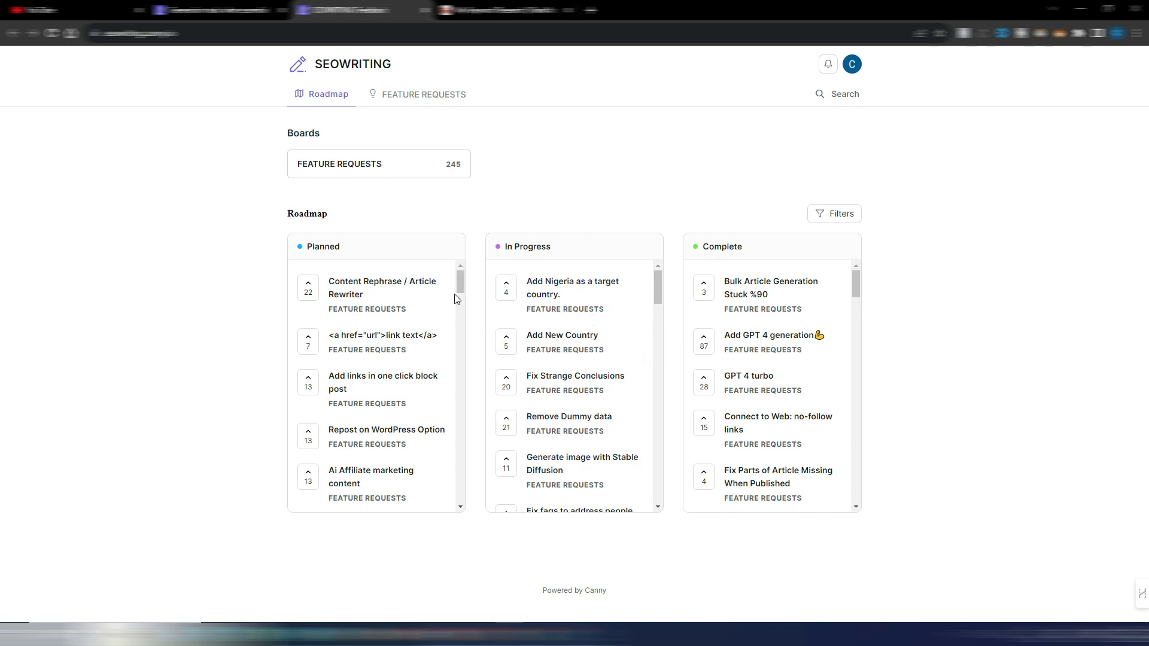
mouse_move(462, 278)
left_mouse_down()
mouse_move(467, 336)
mouse_move(462, 328)
mouse_move(454, 358)
mouse_move(474, 264)
left_mouse_up()
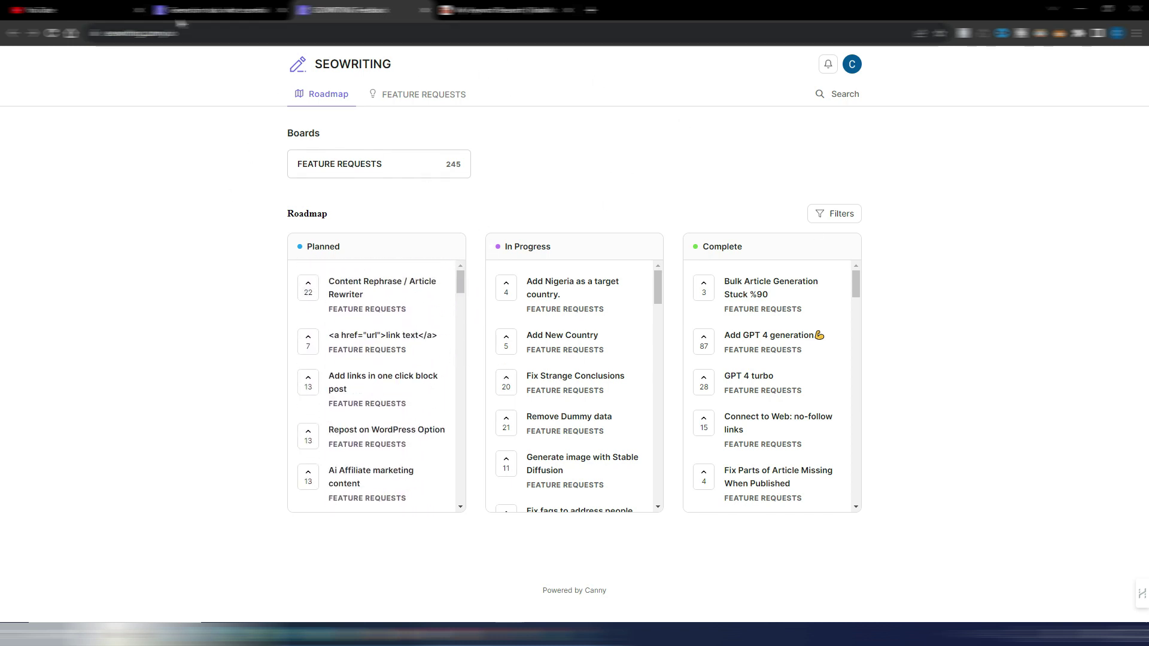
Step: Go back to the generated essential-oils article and skim through it
left_click(180, 12)
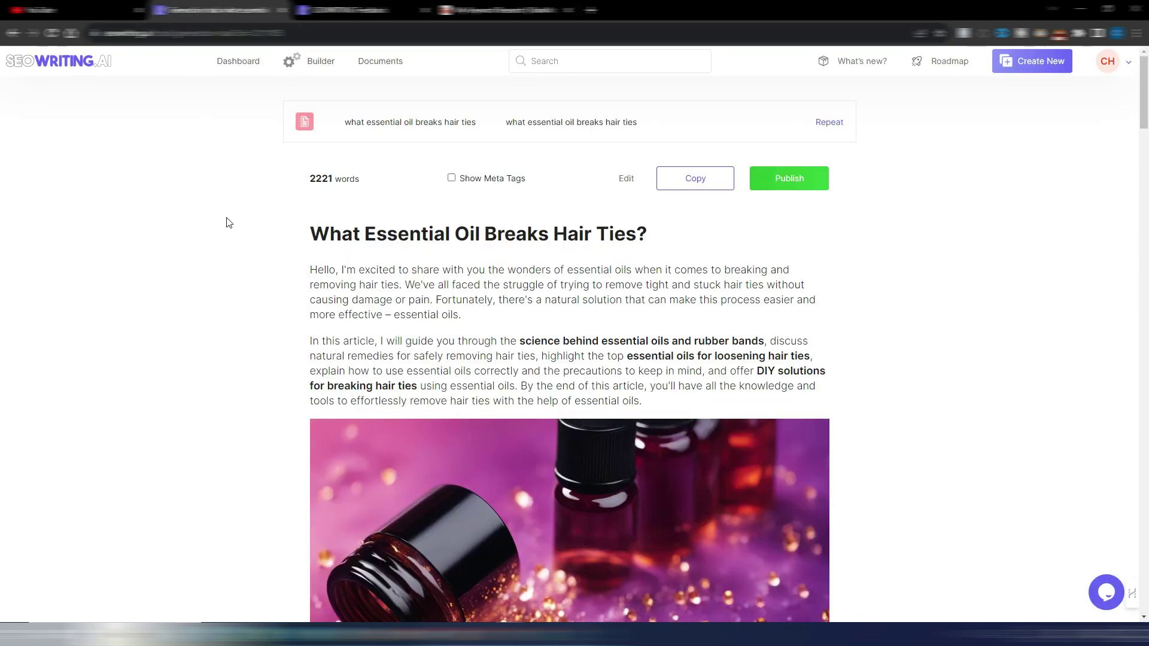
scroll(311, 323, "down", 9)
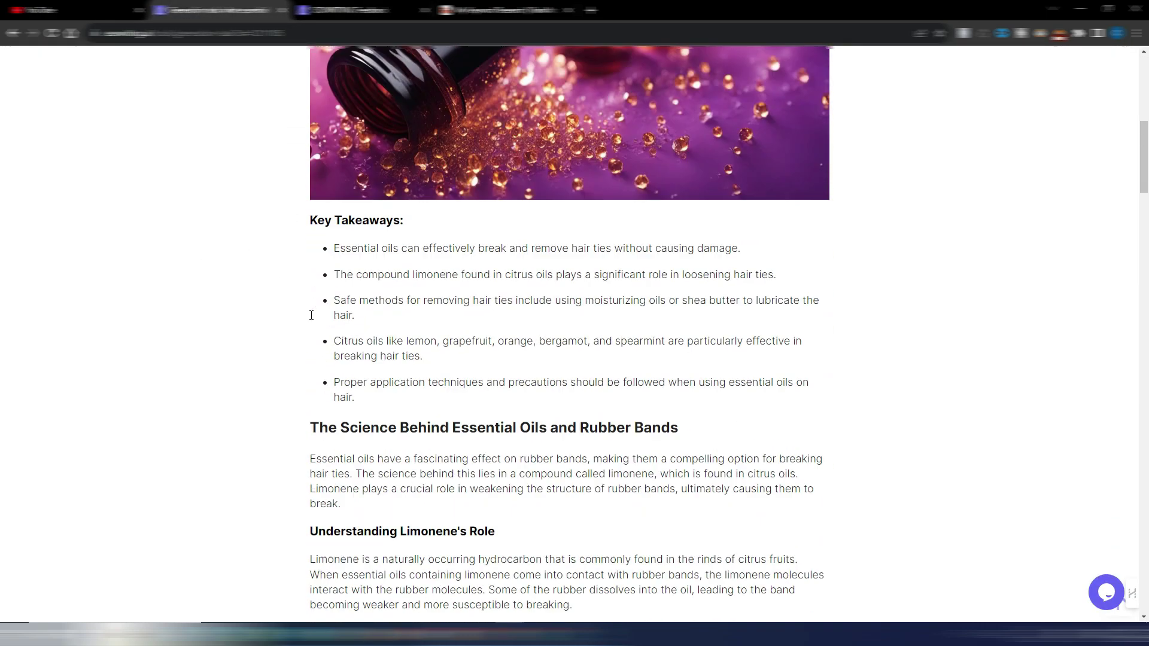
scroll(310, 311, "up", 9)
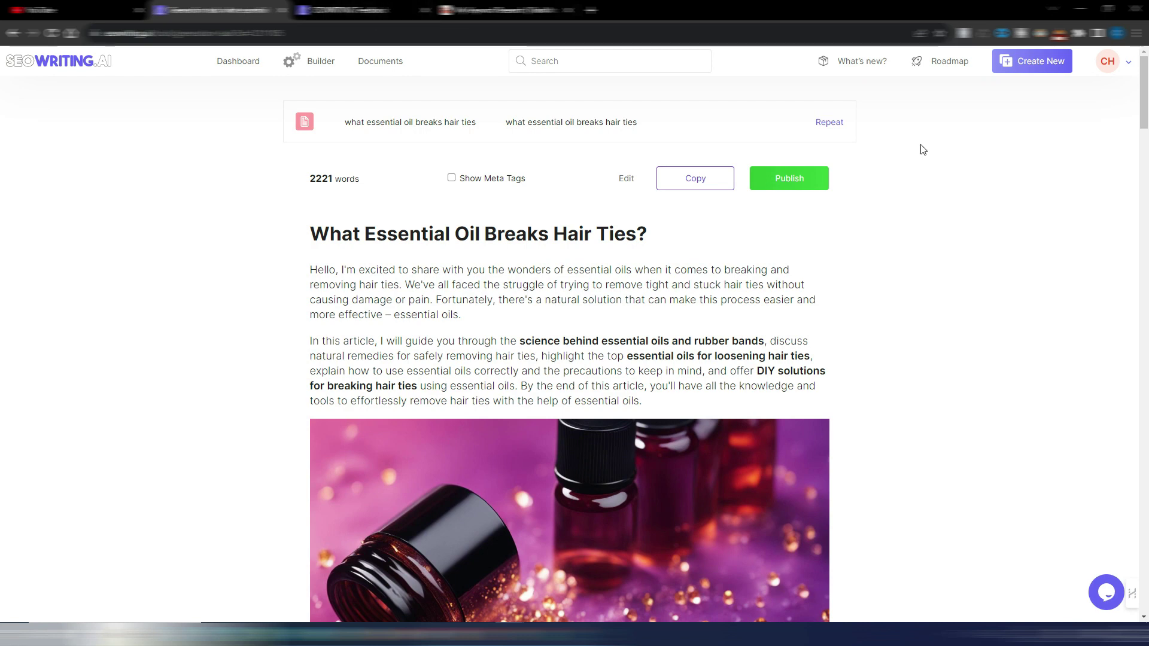
Step: Read the What's new post about the Outline Editor update
left_click(864, 62)
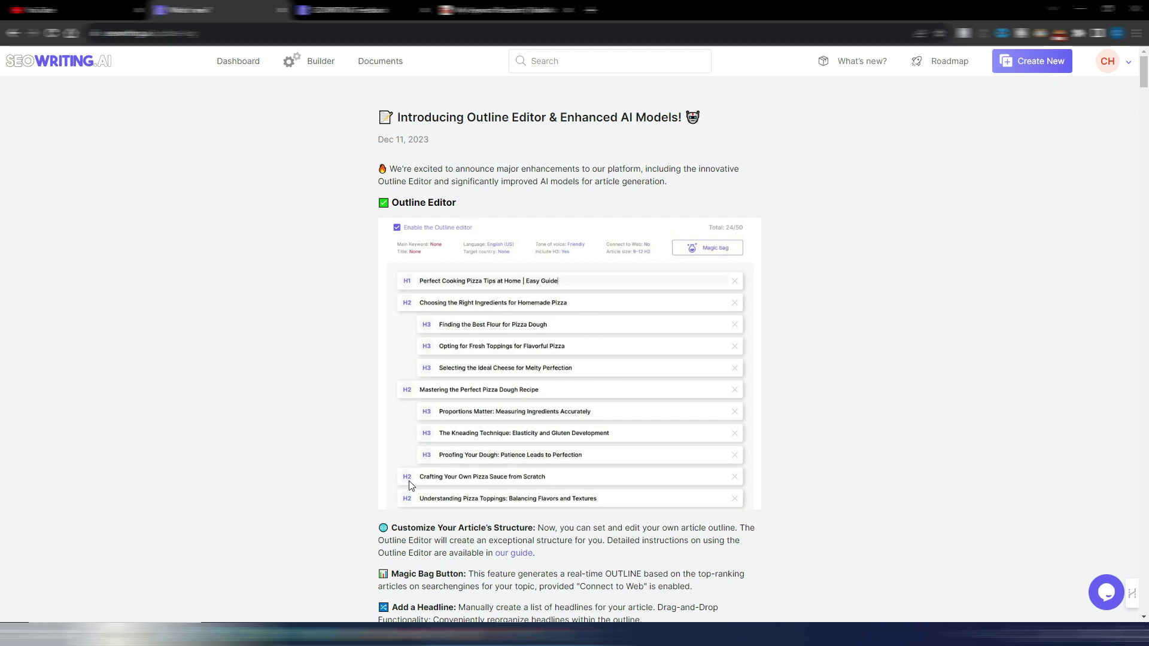
scroll(357, 437, "down", 8)
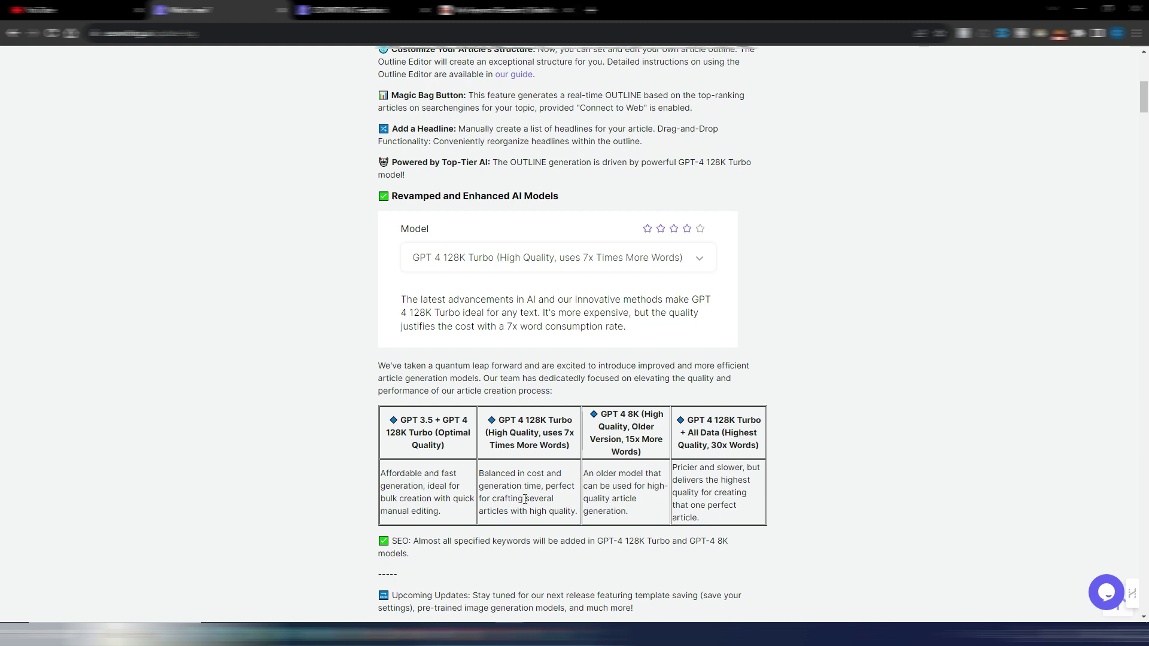
scroll(607, 464, "up", 10)
left_click(240, 67)
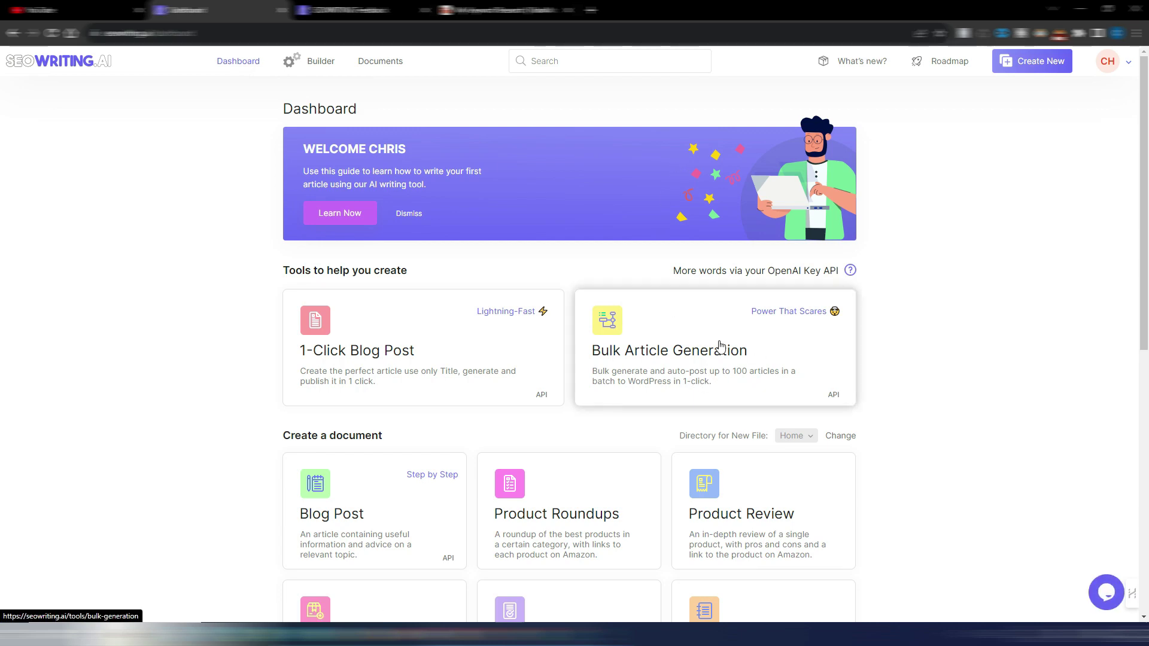
left_click(682, 350)
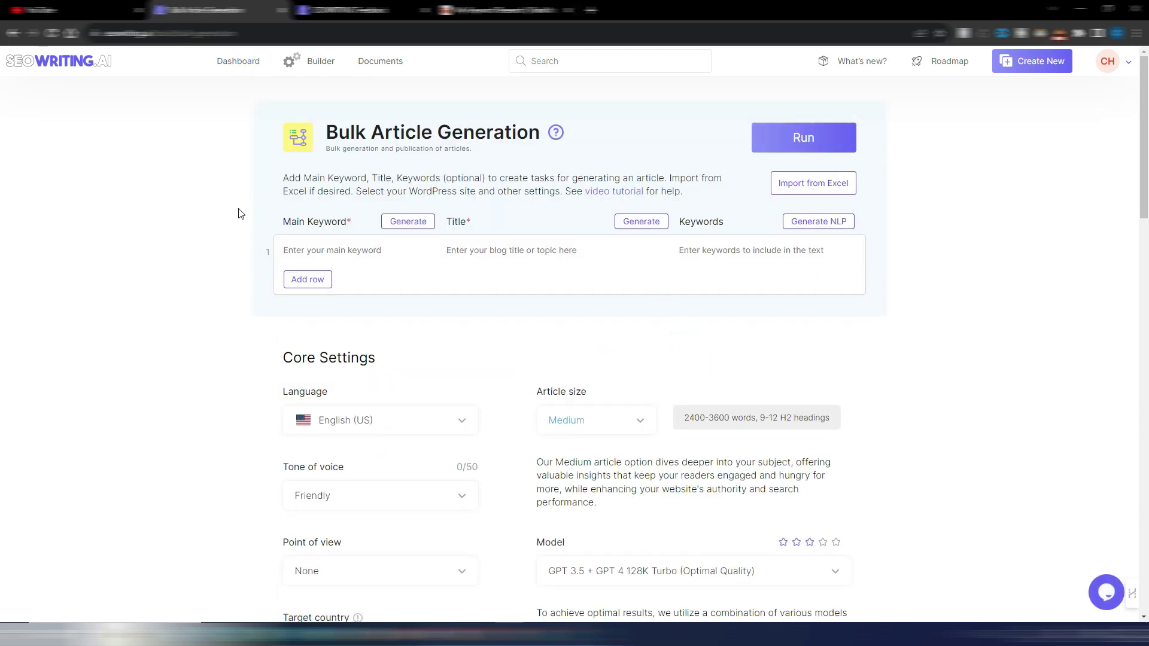
scroll(479, 406, "down", 5)
scroll(529, 384, "down", 15)
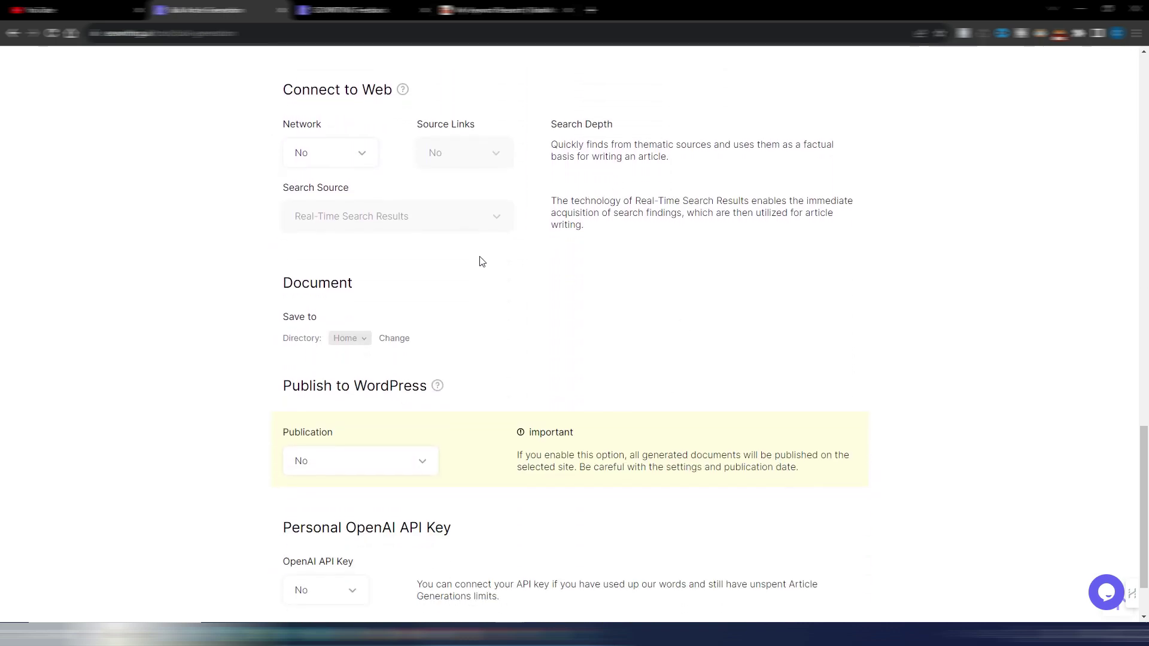
scroll(616, 428, "down", 2)
scroll(563, 424, "up", 6)
scroll(562, 424, "up", 10)
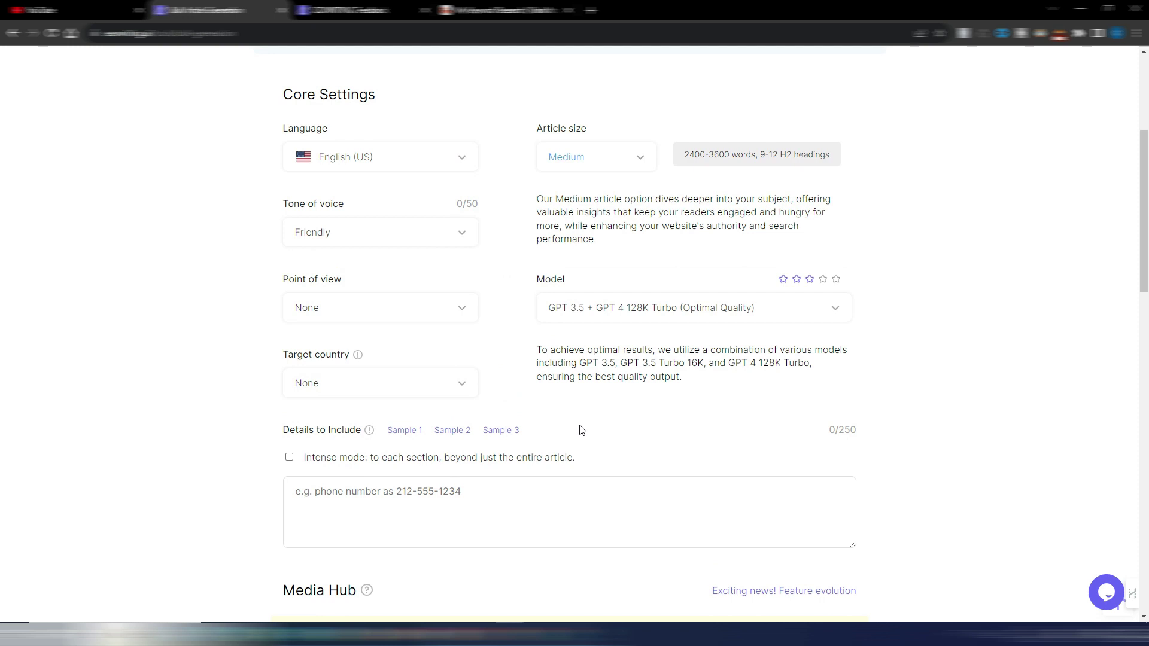
scroll(577, 426, "up", 4)
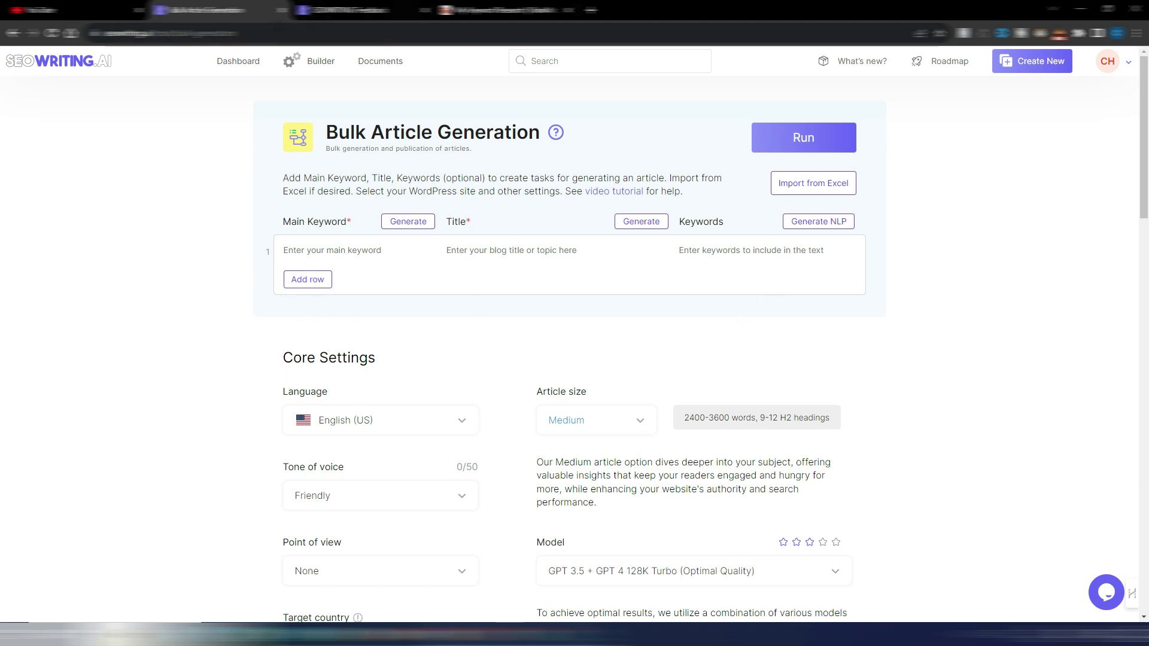
left_click(239, 62)
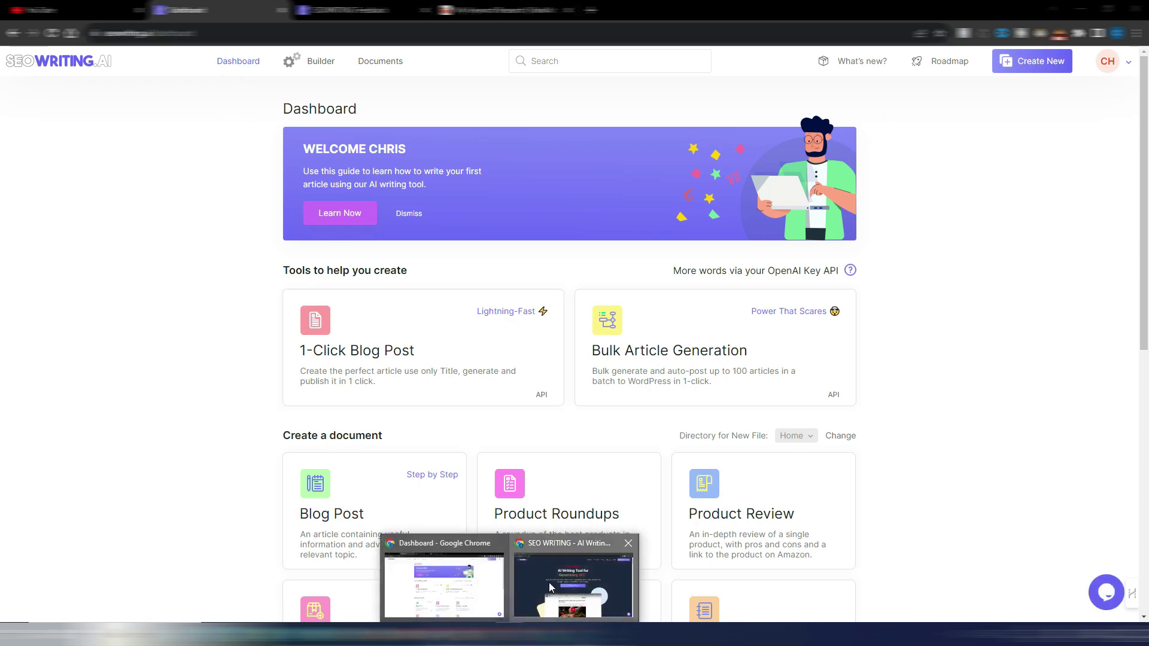
Step: Bring up the SEOWriting.ai landing page and scroll down to its Pricing section
left_click(569, 586)
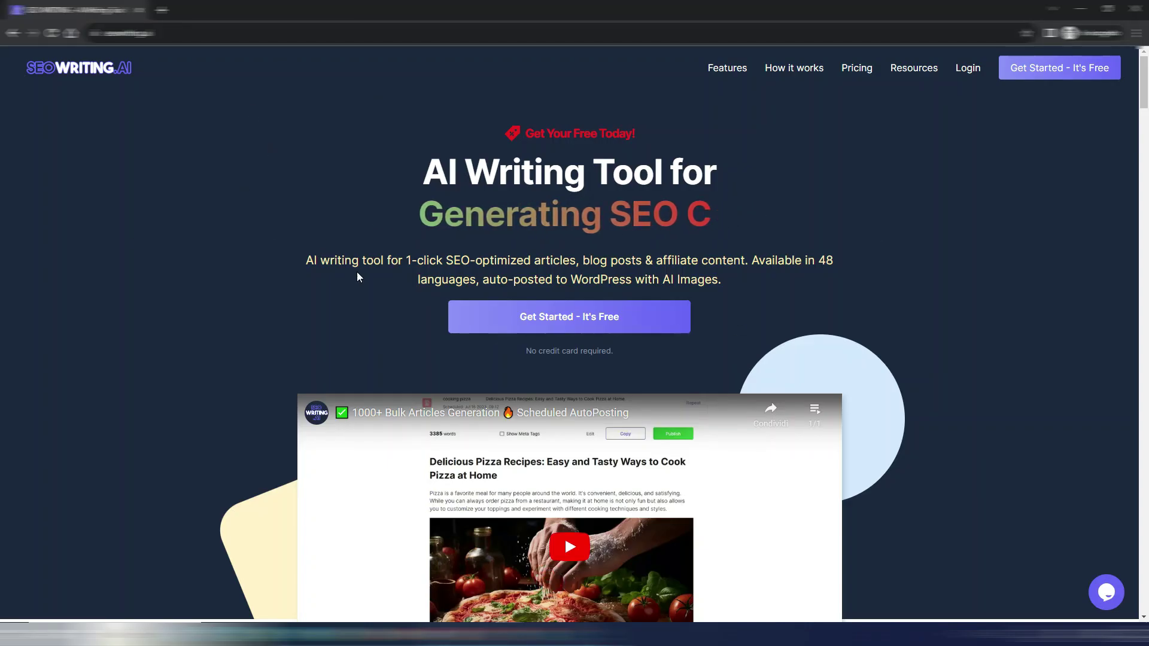
scroll(2, 165, "down", 10)
left_click_drag(1142, 155, 1139, 471)
scroll(778, 430, "up", 2)
scroll(777, 430, "down", 1)
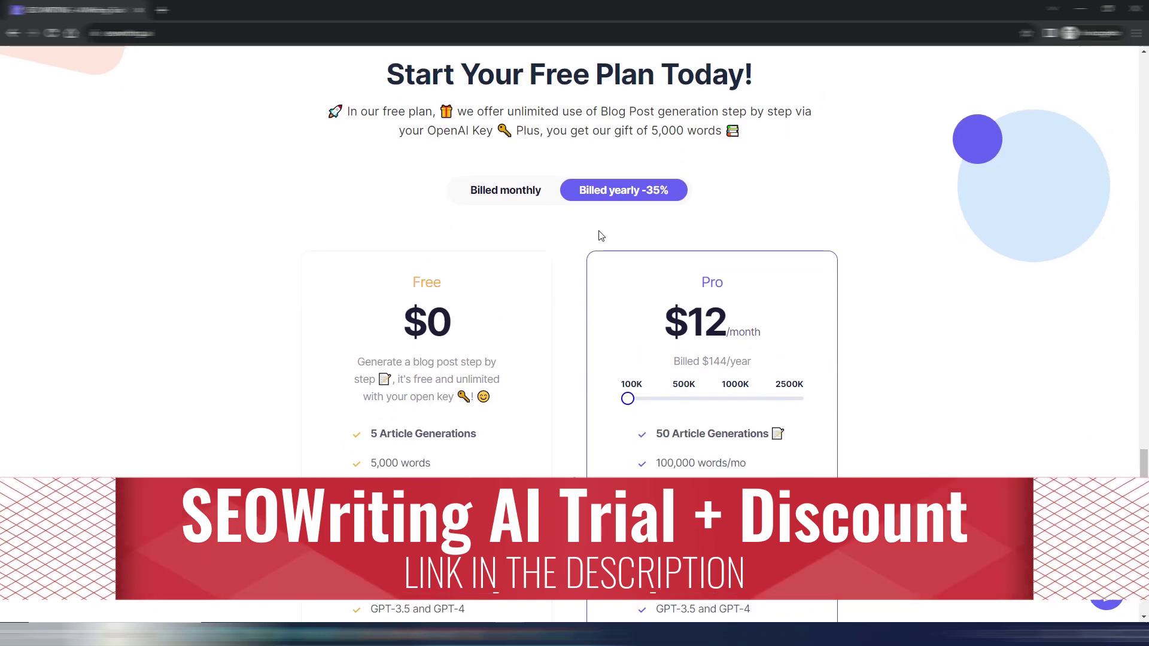
Step: Show the plan prices with monthly billing and review the plans
left_click(500, 191)
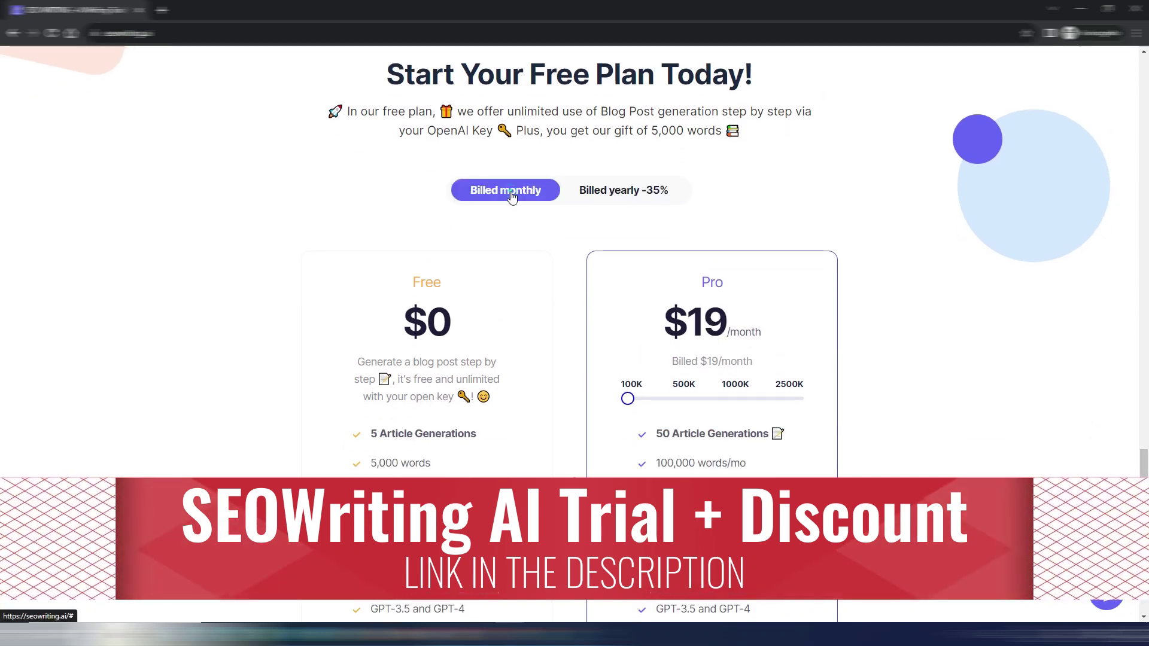
scroll(1023, 393, "down", 1)
scroll(1022, 391, "down", 2)
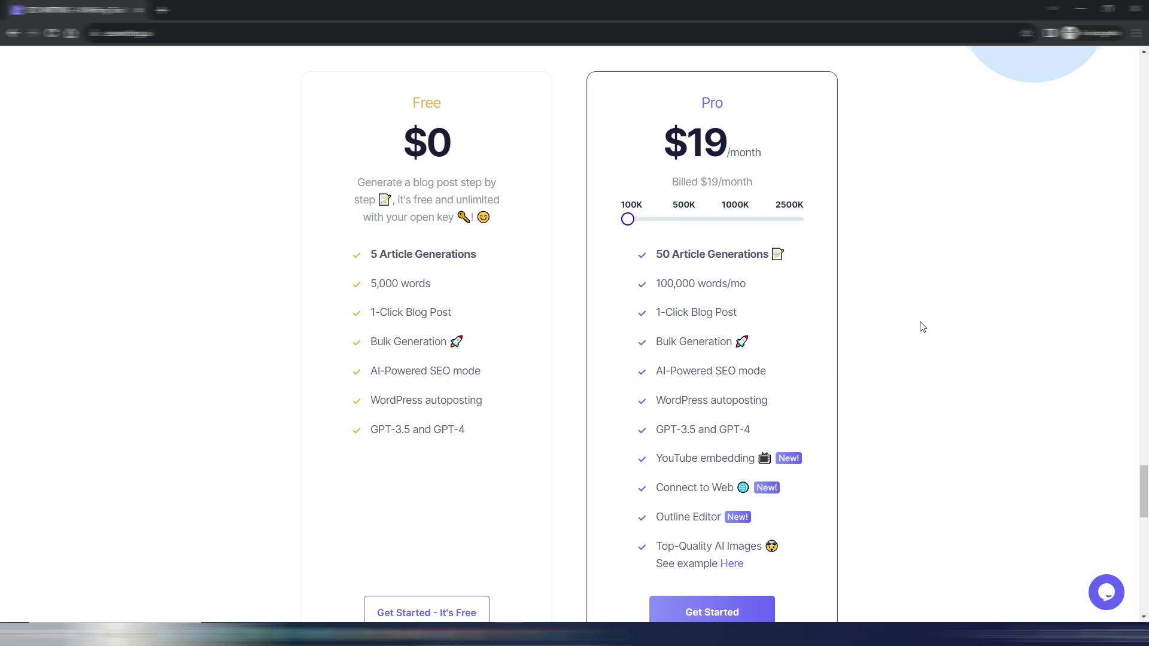
scroll(897, 311, "up", 3)
scroll(837, 275, "down", 1)
Step: Switch pricing back to Billed yearly -35%, showing Pro at $12/month, billed $144/year
left_click(616, 133)
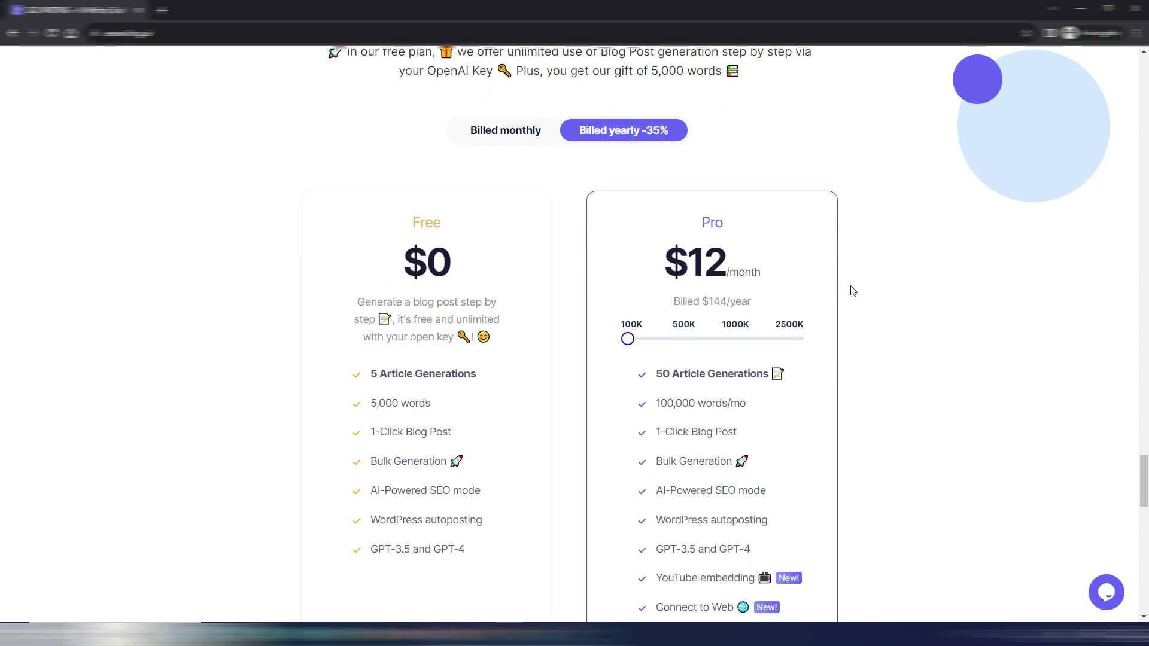
scroll(864, 403, "down", 3)
scroll(867, 403, "up", 4)
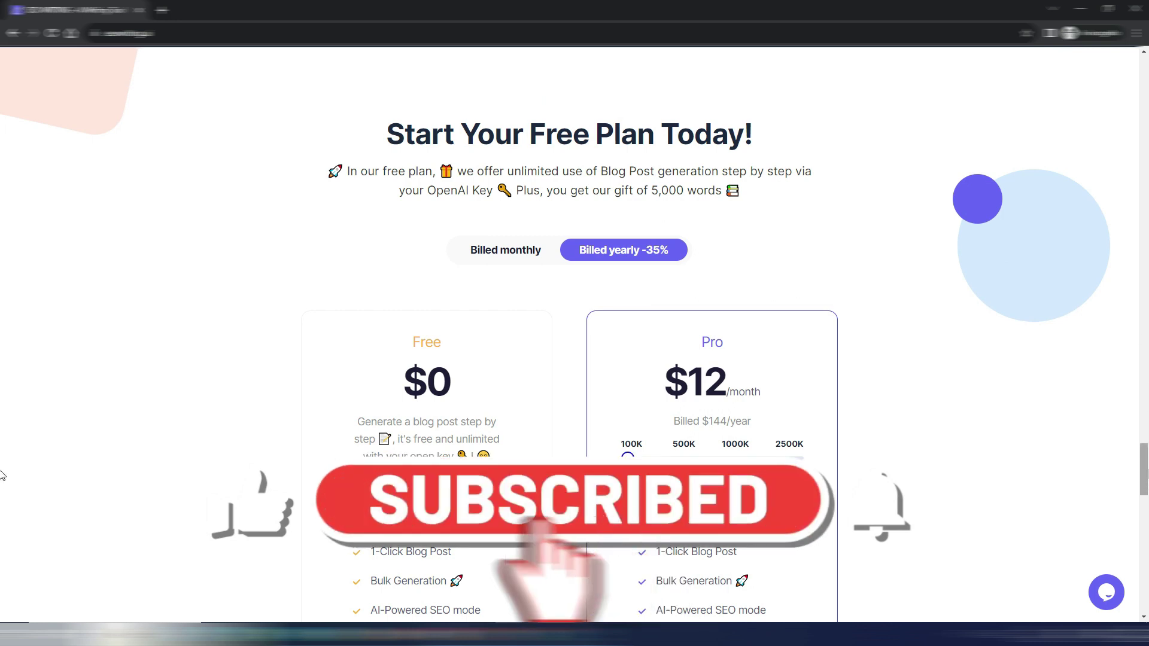